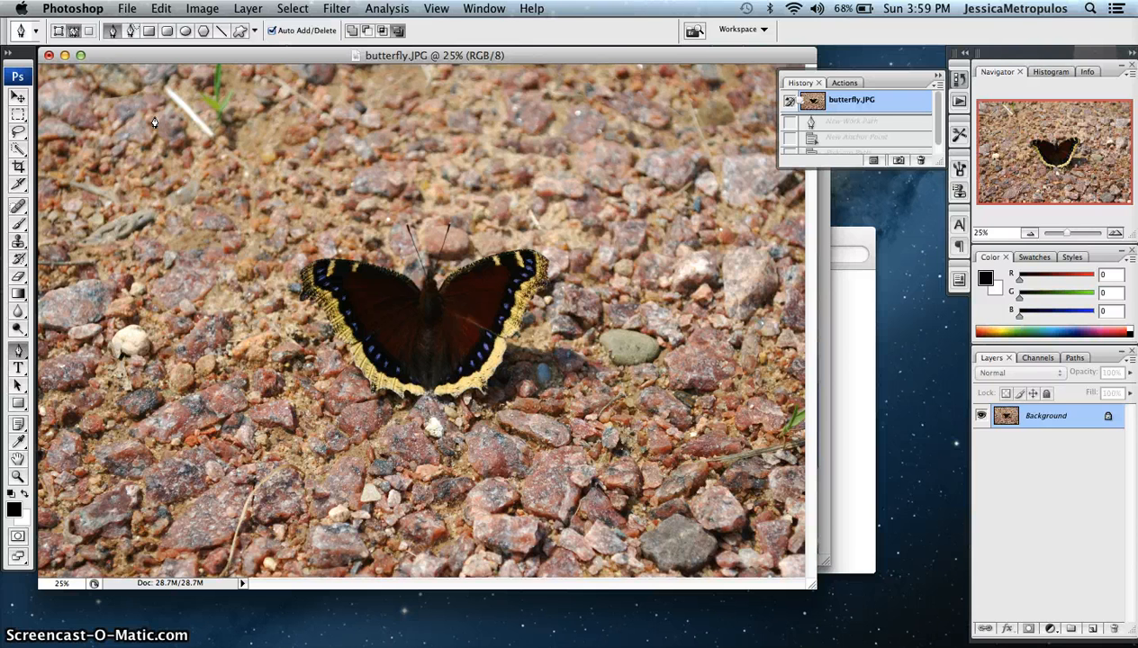
Step: Trace a freehand Lasso selection around the outer edge of the whole butterfly
left_click(19, 133)
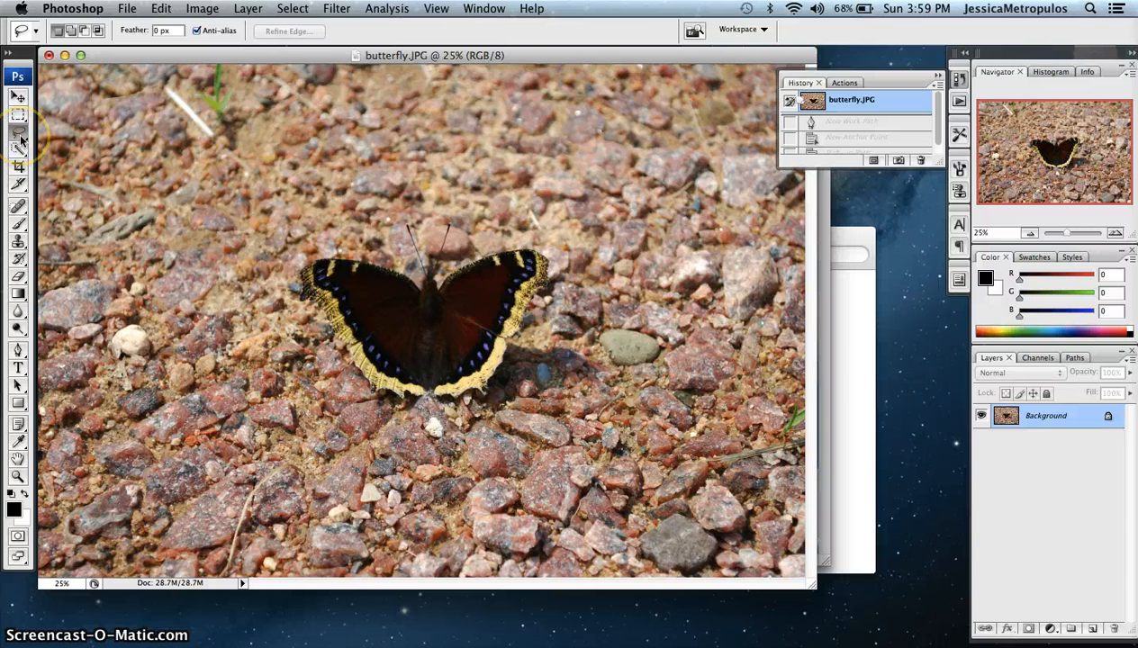
left_click_drag(19, 137, 52, 126)
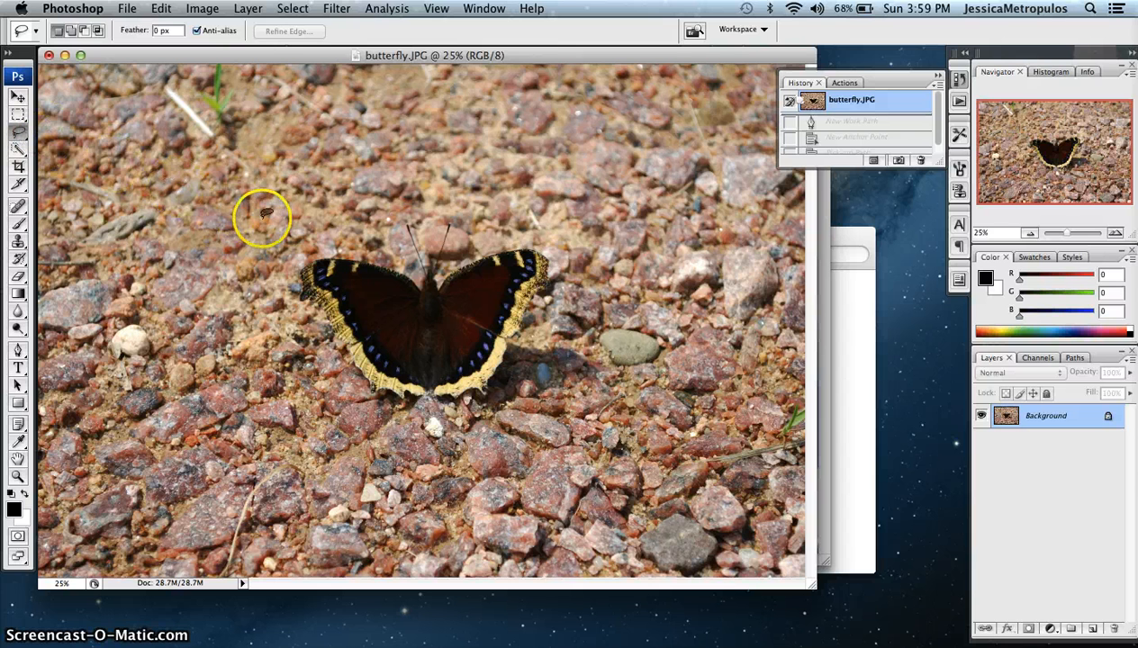
mouse_move(387, 263)
left_mouse_down()
mouse_move(324, 261)
mouse_move(301, 289)
mouse_move(387, 394)
mouse_move(465, 395)
mouse_move(498, 363)
mouse_move(545, 265)
mouse_move(509, 248)
mouse_move(456, 277)
left_mouse_up()
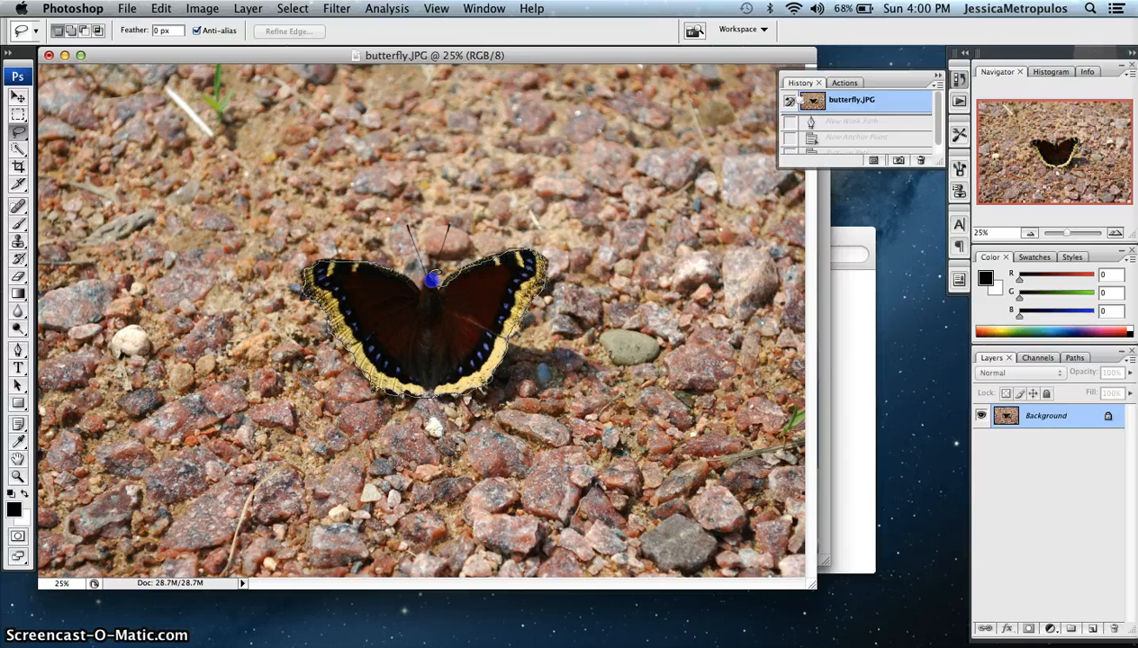
left_click_drag(368, 262, 369, 263)
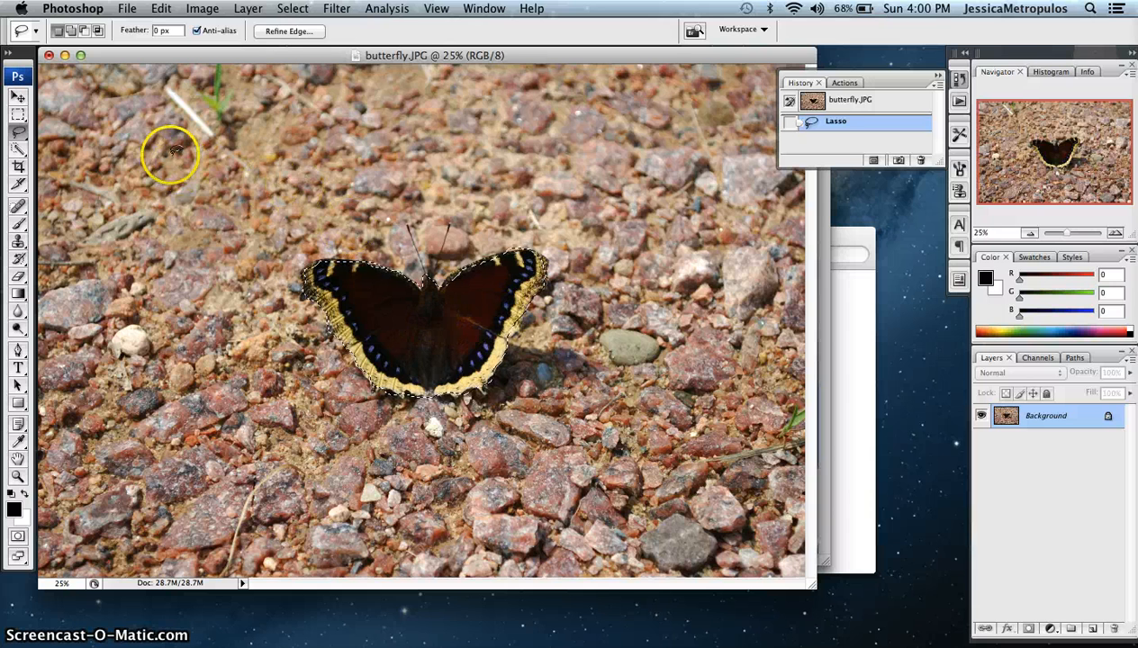
Step: Try to move the selected butterfly with the Move tool, and revert the photo to its opened state
left_click(18, 96)
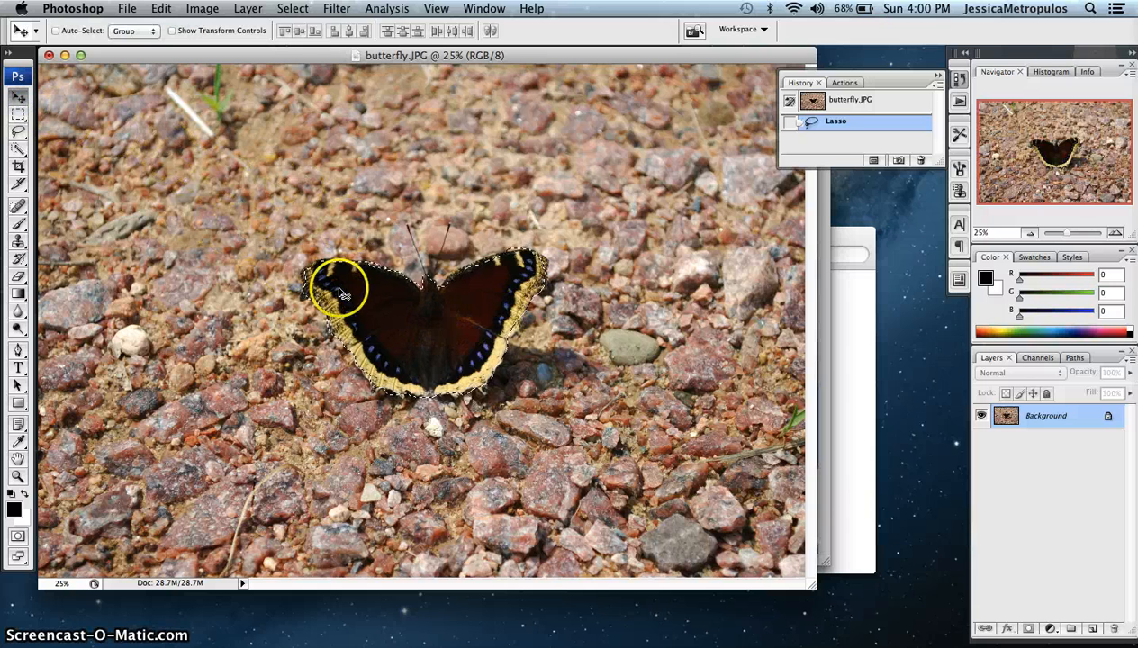
left_click_drag(338, 281, 340, 292)
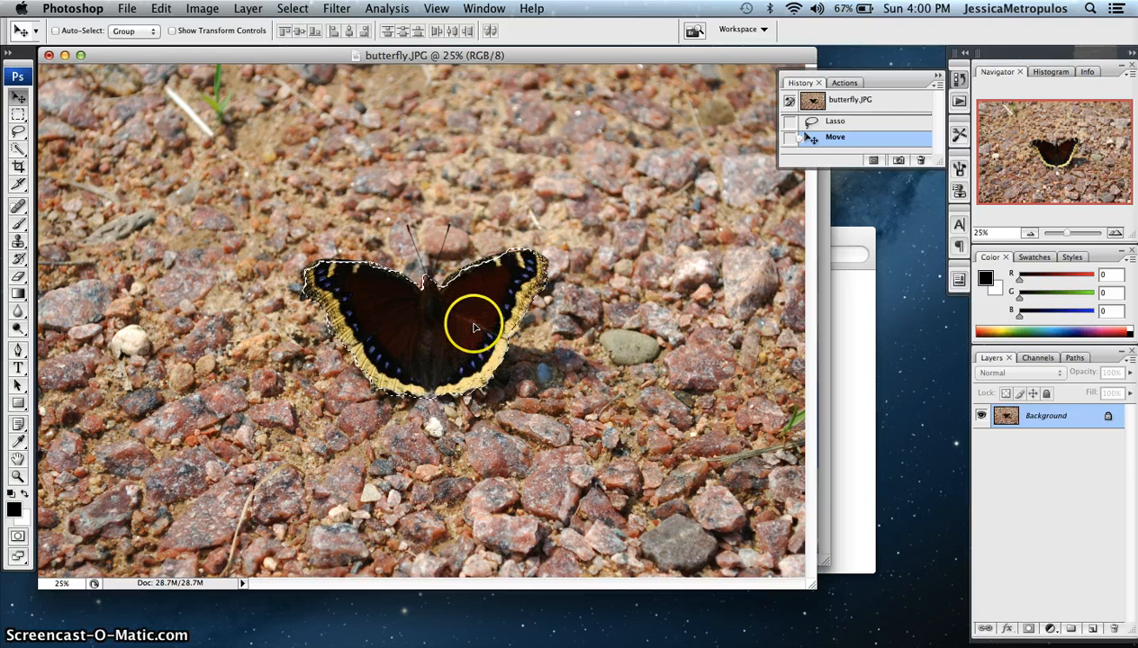
left_click(812, 120)
left_click(838, 105)
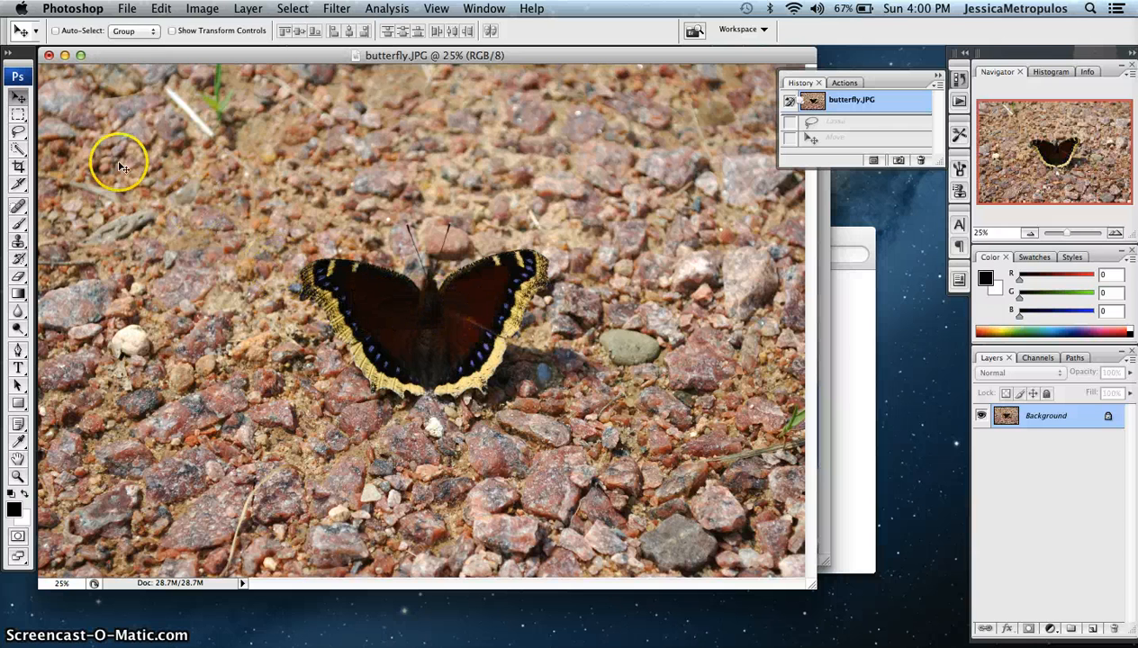
Step: Outline the whole butterfly with the Polygonal Lasso, placing points along the wing edges, and clear that selection
left_click_drag(19, 131, 63, 149)
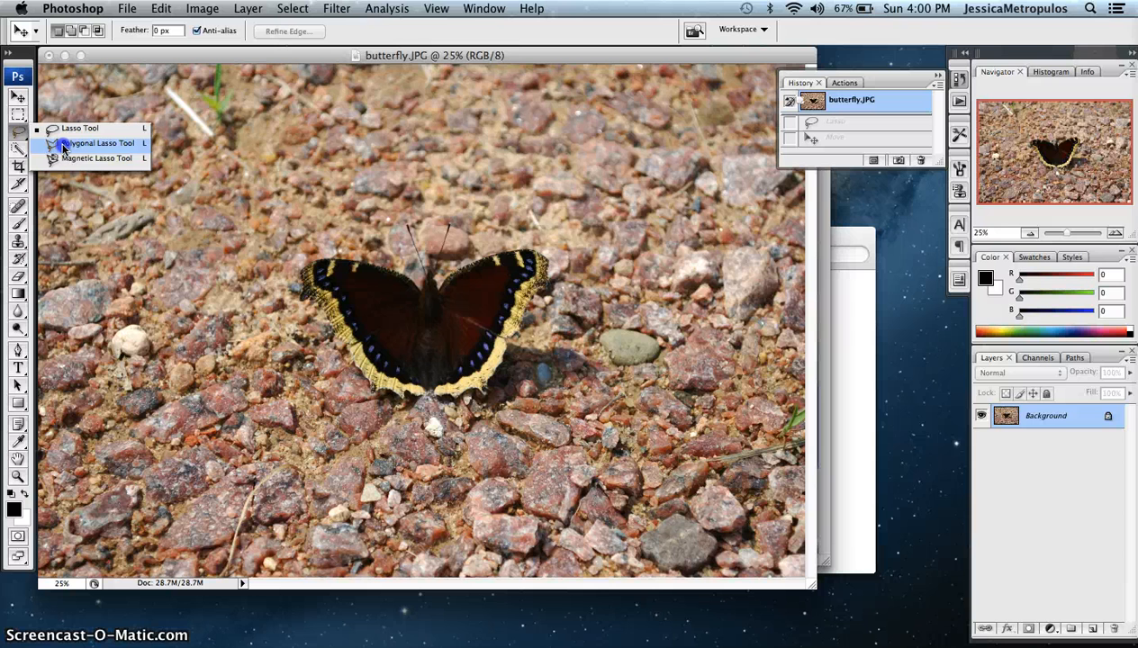
left_click_drag(63, 149, 63, 148)
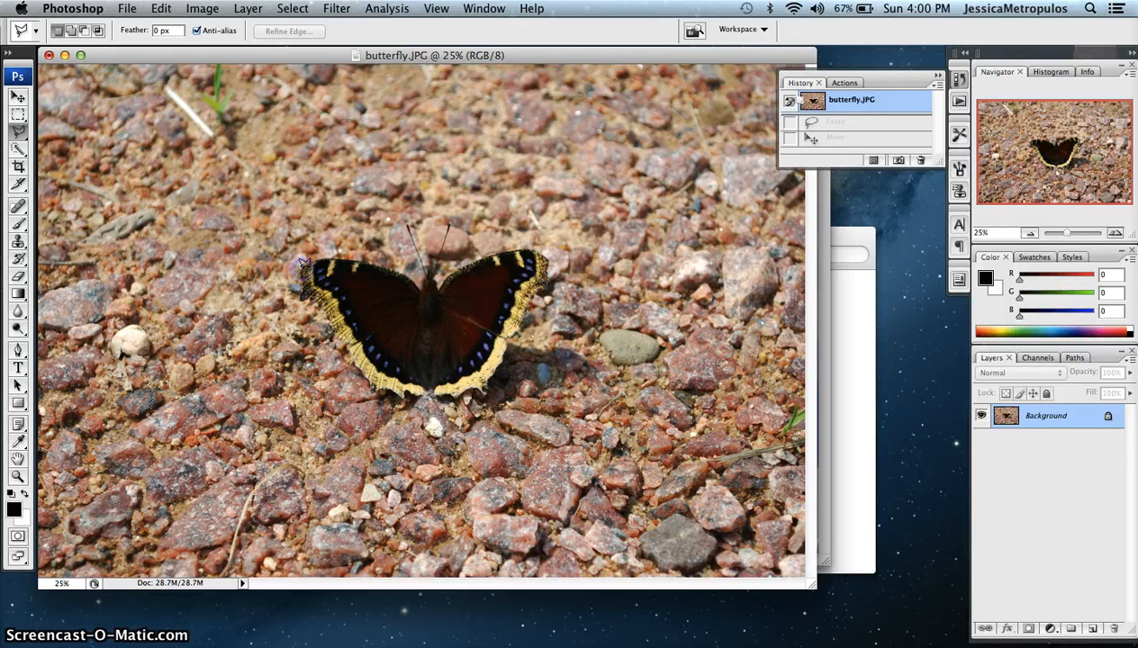
left_click(302, 269)
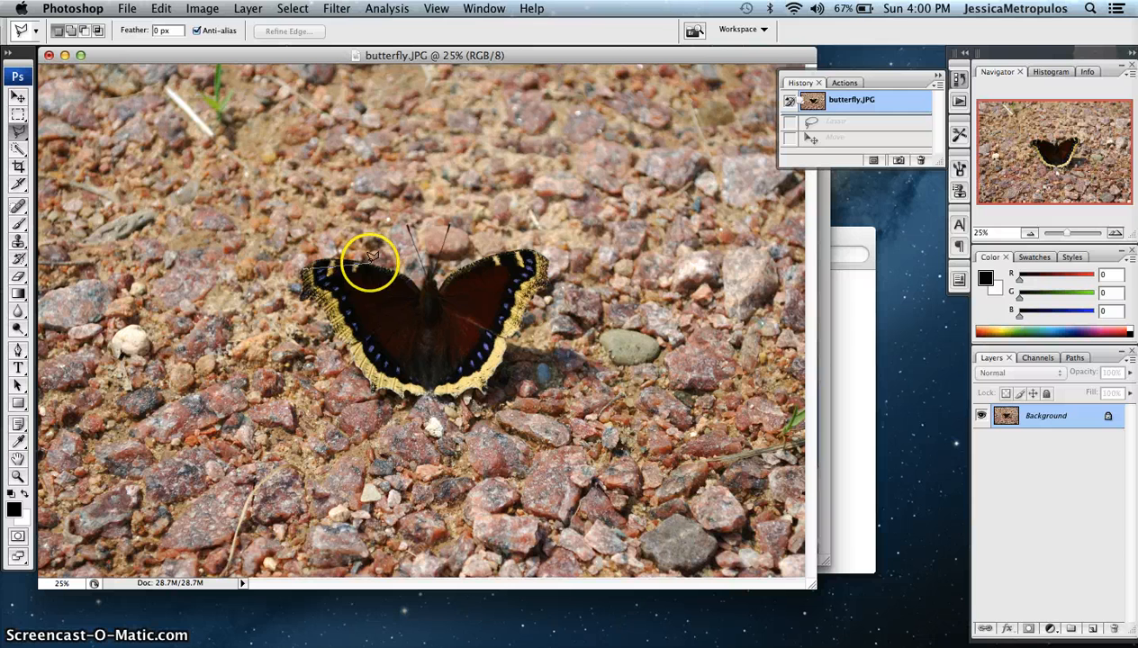
left_click(411, 281)
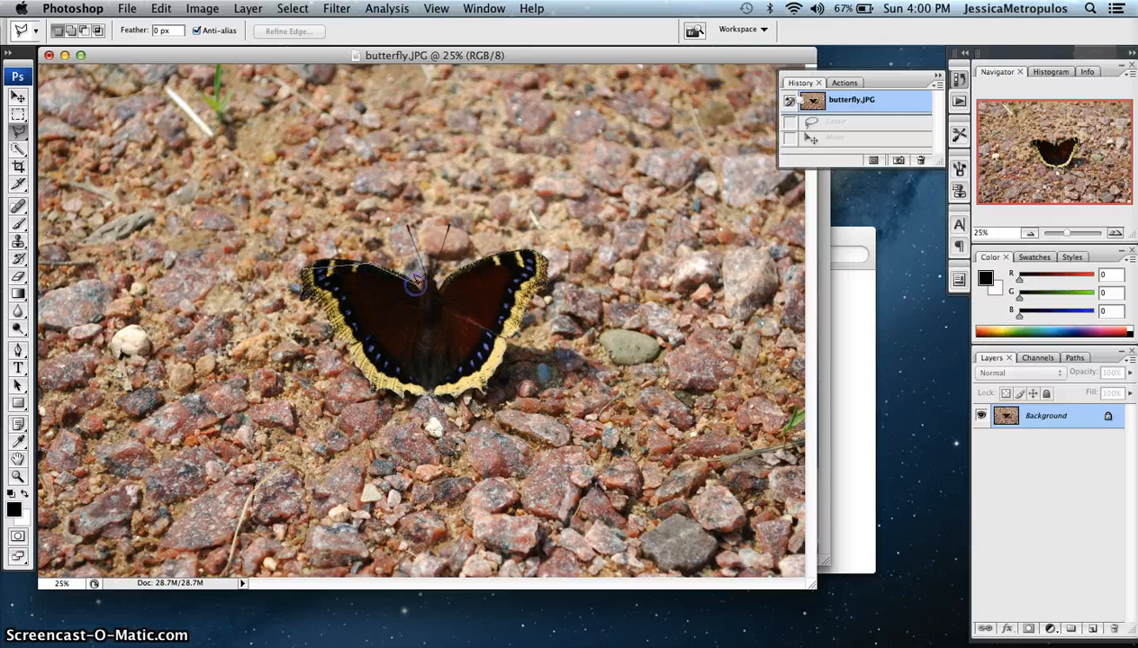
left_click(426, 274)
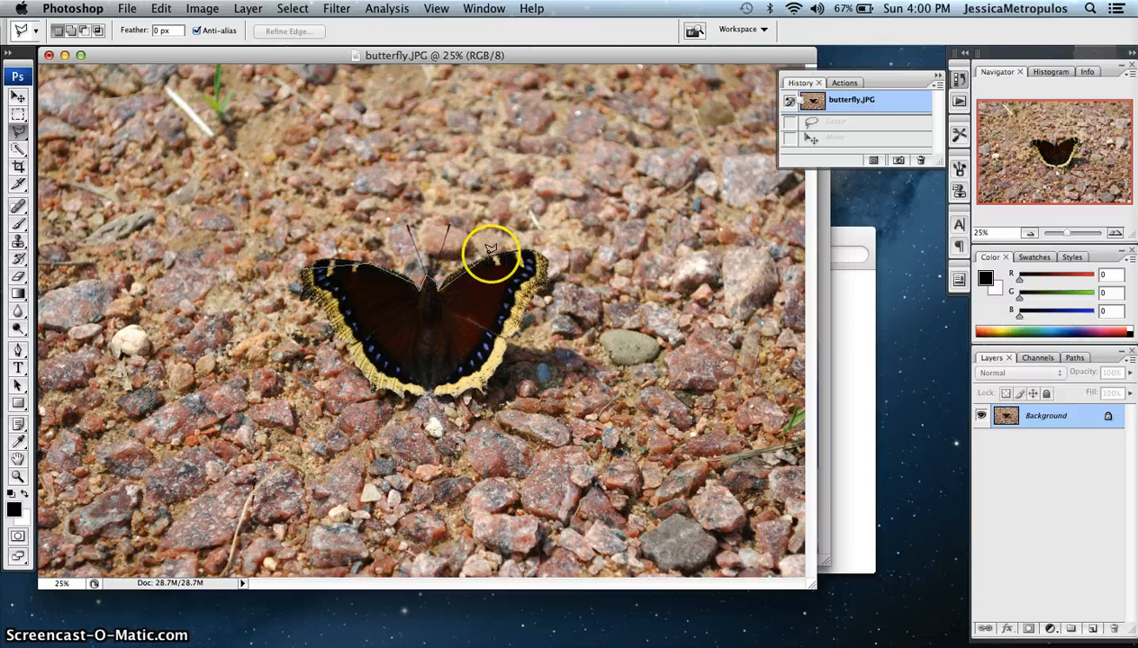
left_click(448, 270)
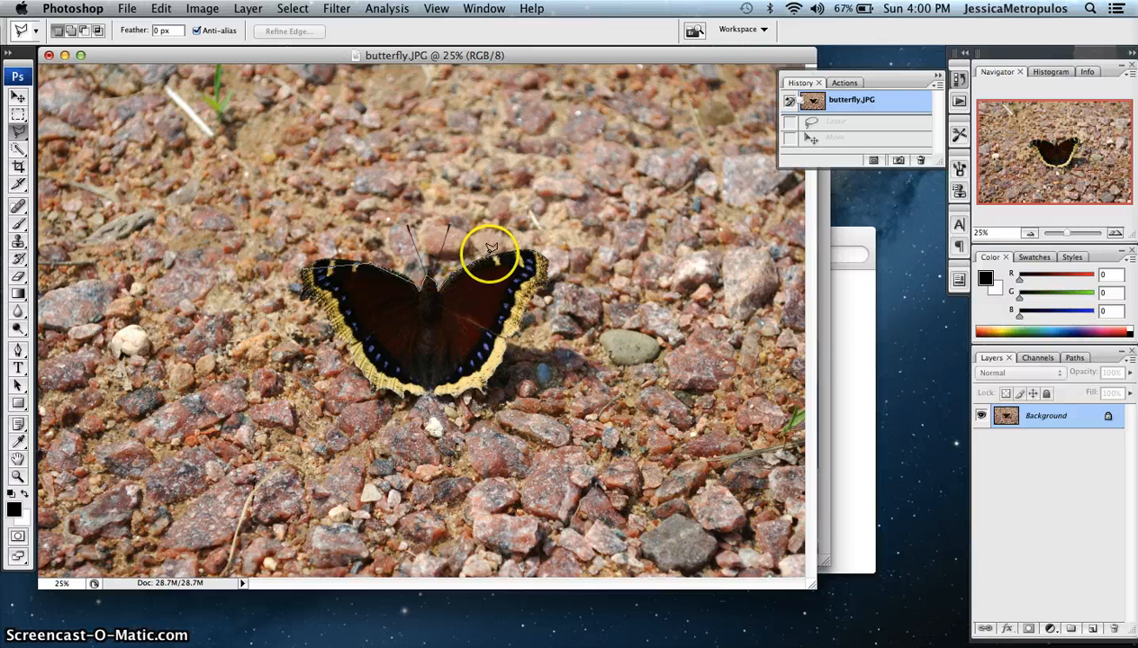
left_click(497, 253)
left_click(525, 246)
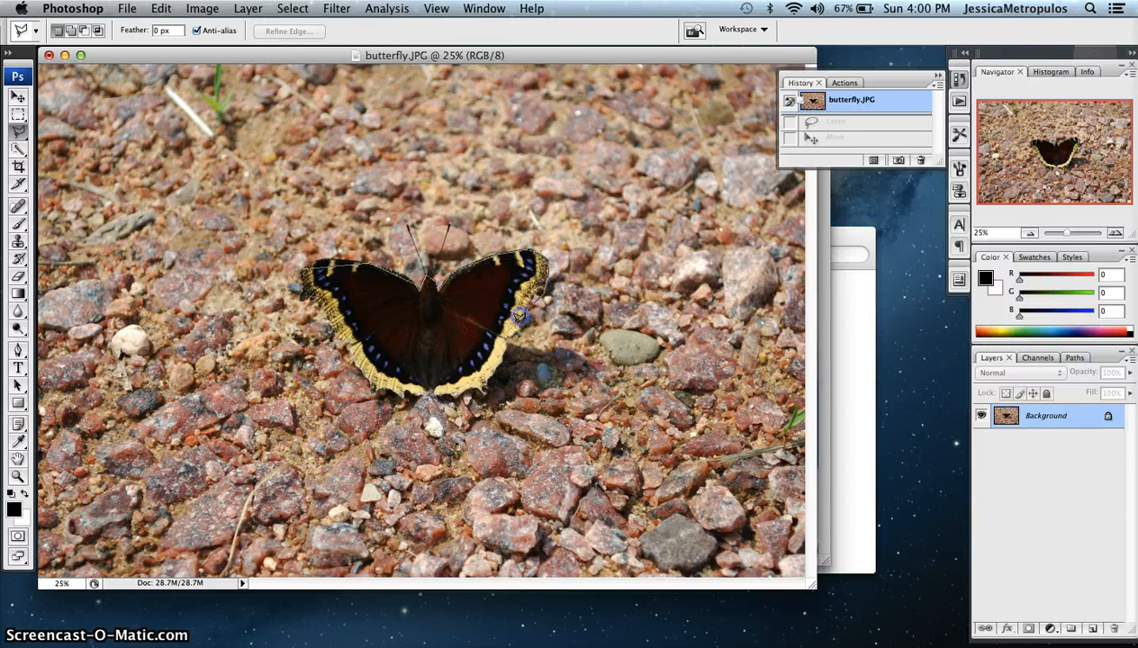
left_click(498, 353)
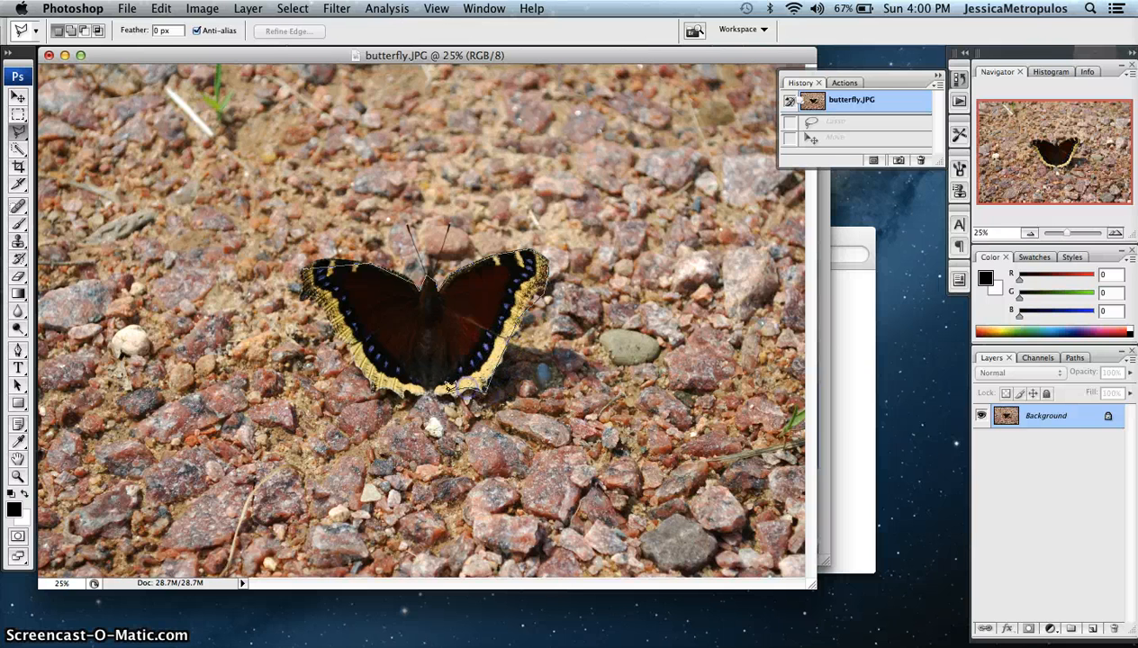
left_click(396, 393)
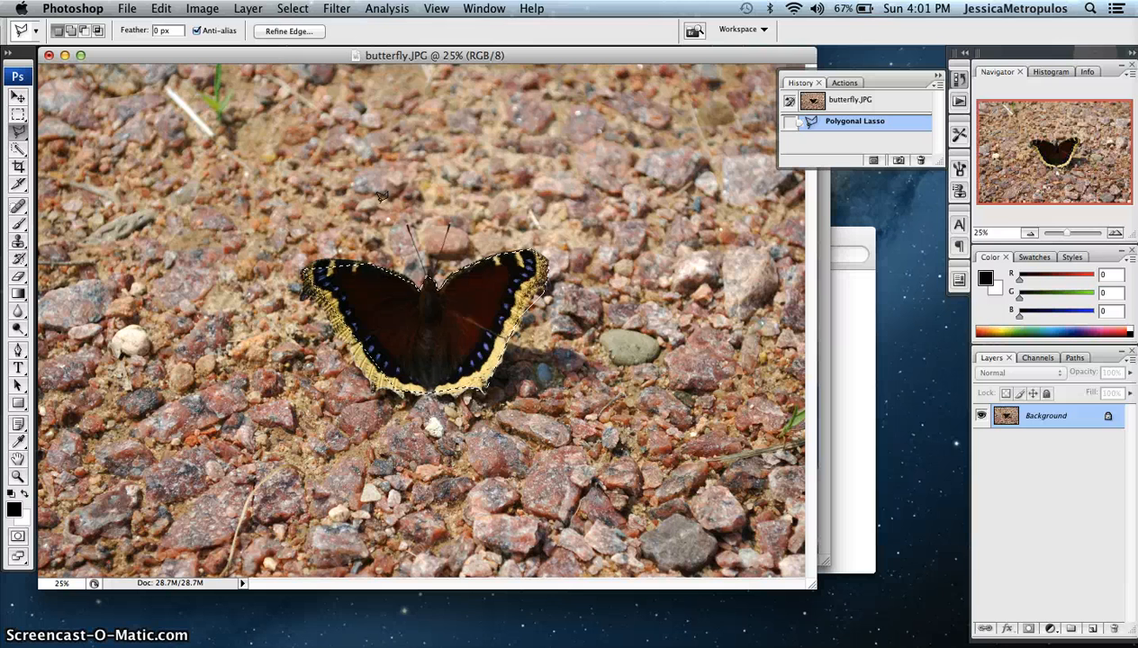
left_click(387, 255)
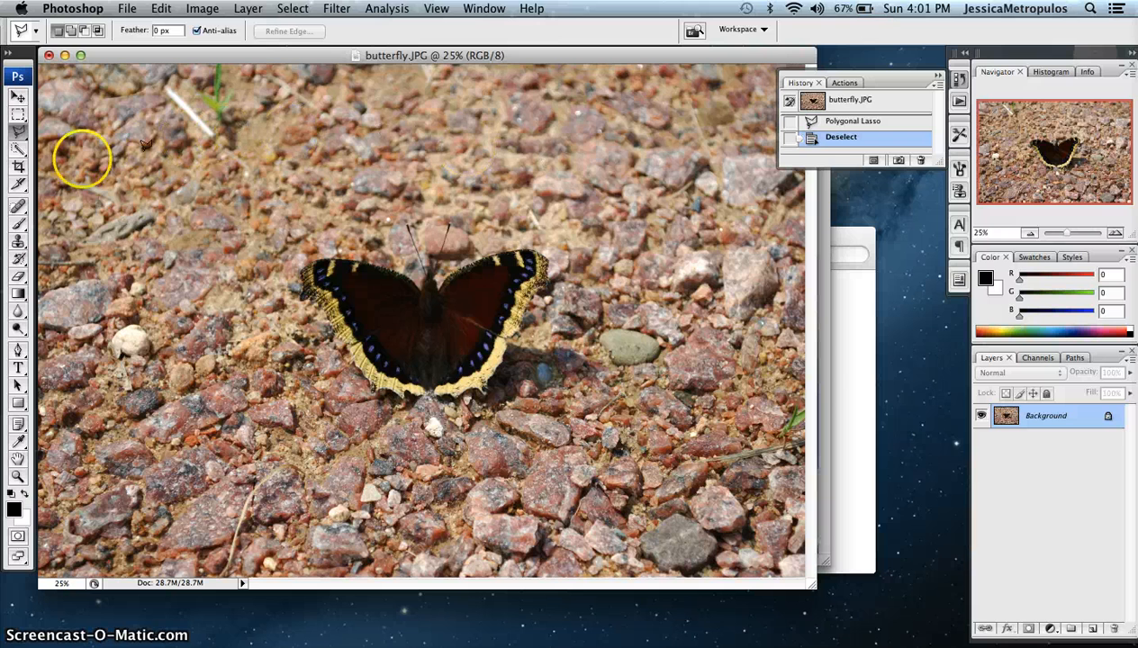
Step: Try the Magnetic Lasso along the top edge of the butterfly's left wing, and deselect the result
left_click(18, 130)
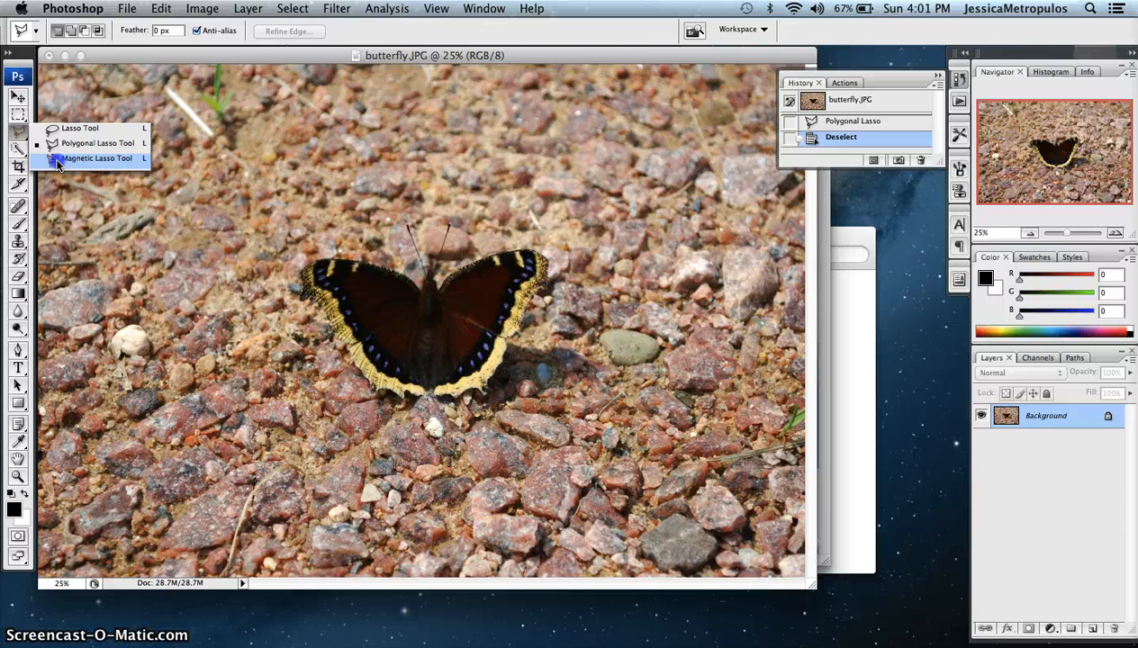
left_click(57, 162)
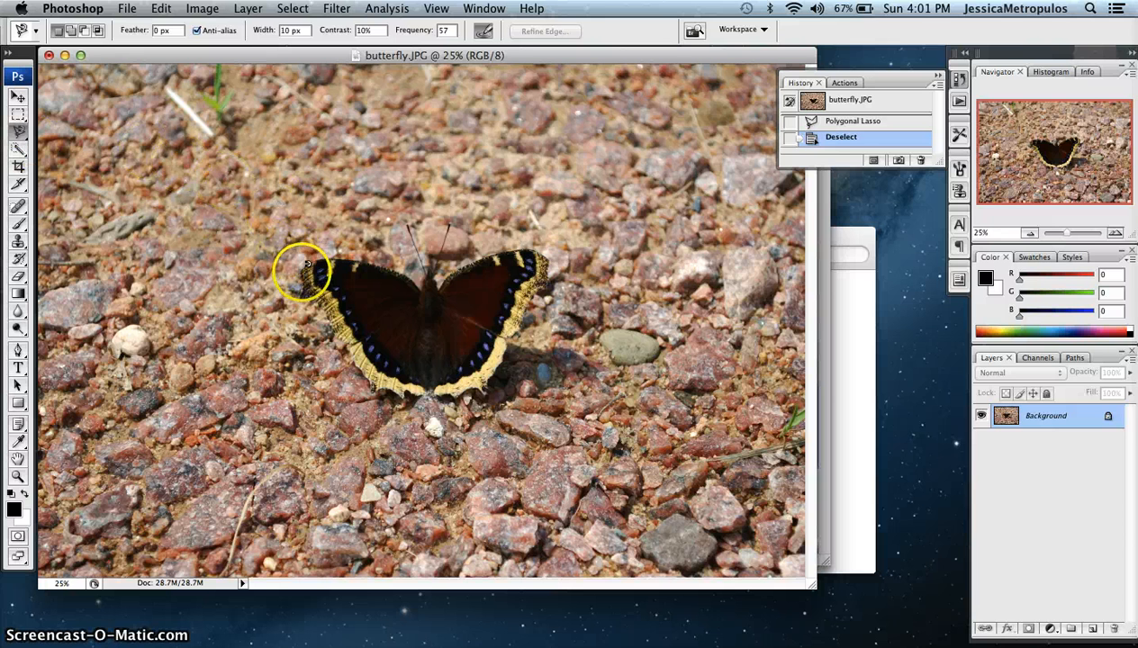
left_click(300, 278)
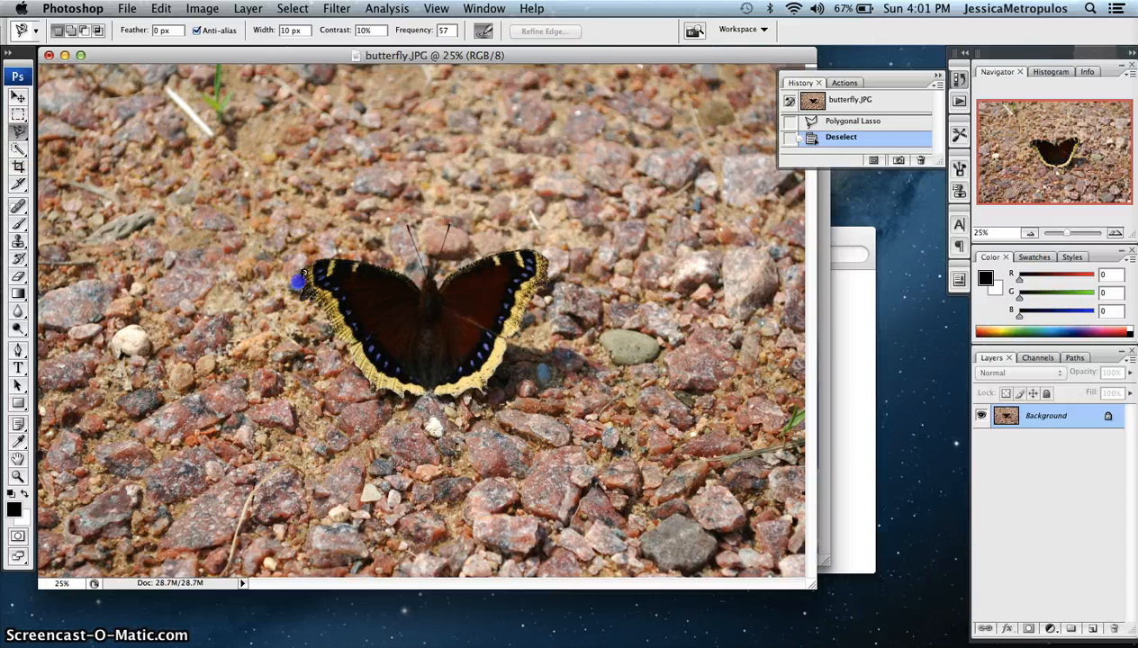
mouse_move(305, 270)
left_mouse_down()
mouse_move(333, 254)
mouse_move(415, 277)
mouse_move(430, 264)
mouse_move(435, 286)
left_mouse_up()
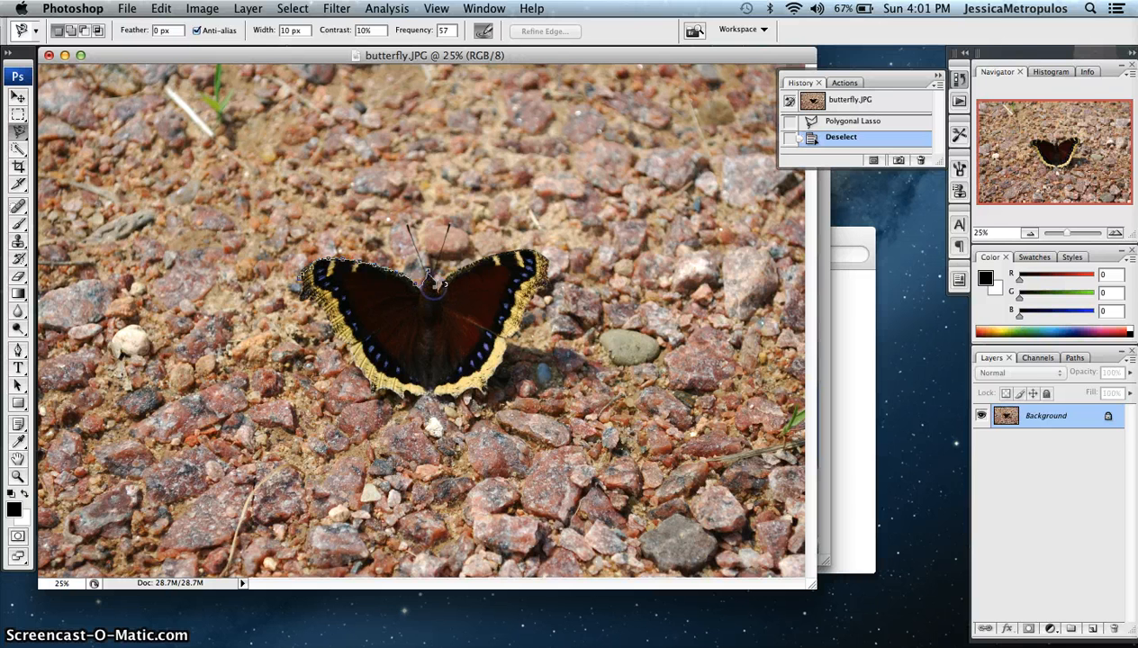
double_click(453, 270)
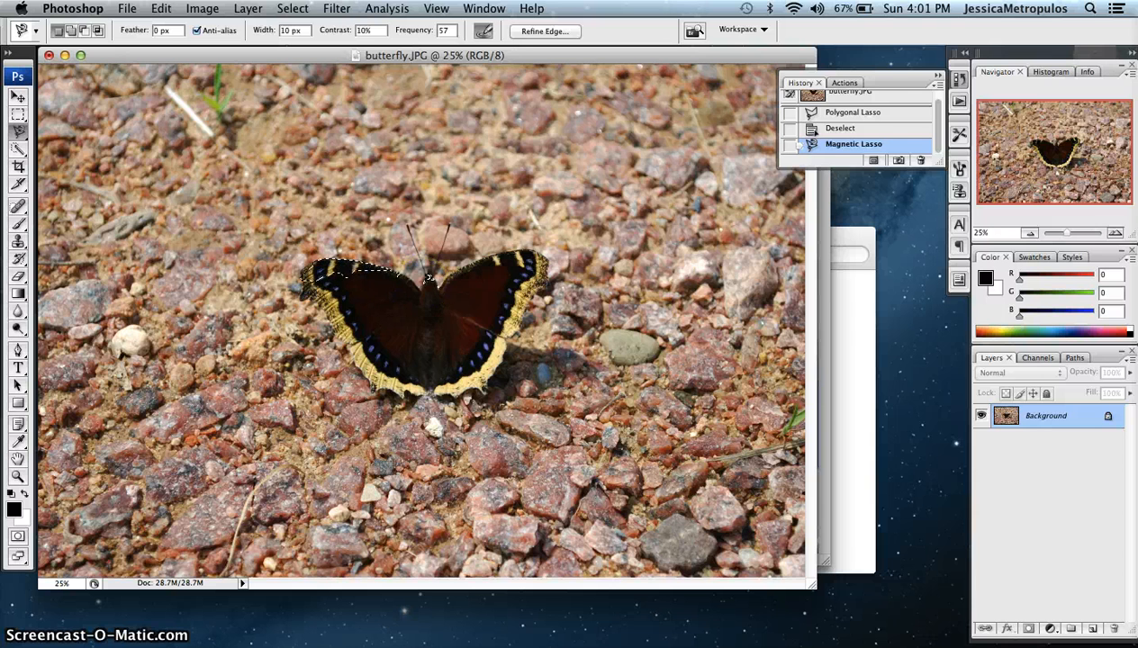
key("super+d")
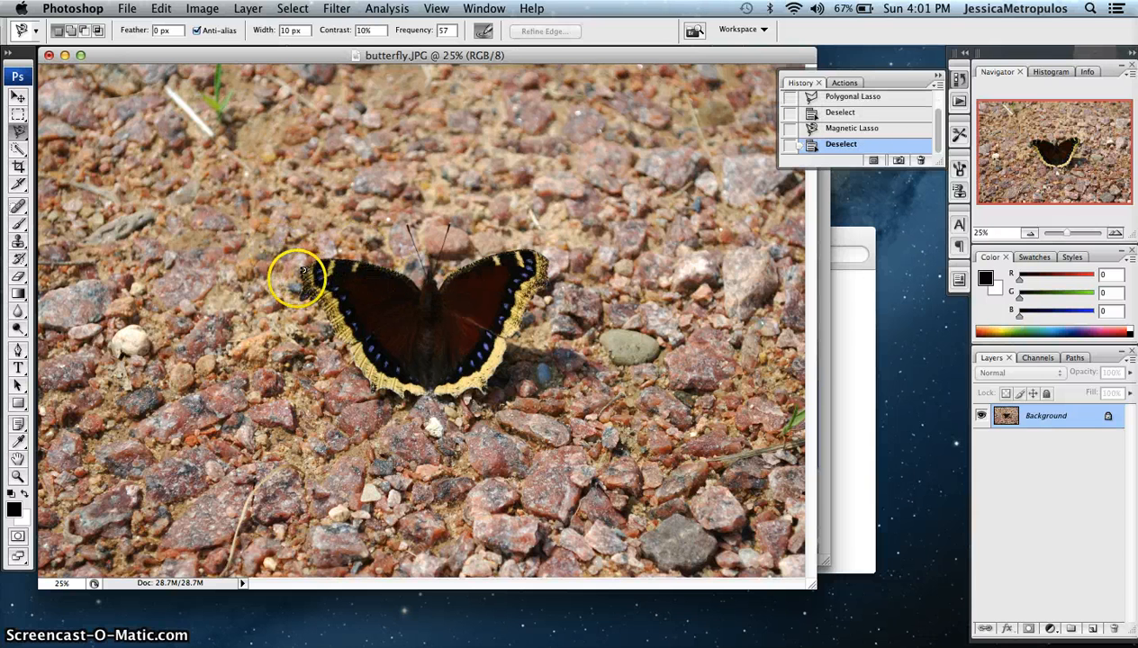
Step: Trace the entire butterfly with the Magnetic Lasso back to the left wing tip, and clear the selection
left_click(303, 270)
mouse_move(304, 269)
left_mouse_down()
mouse_move(349, 257)
mouse_move(412, 282)
left_mouse_up()
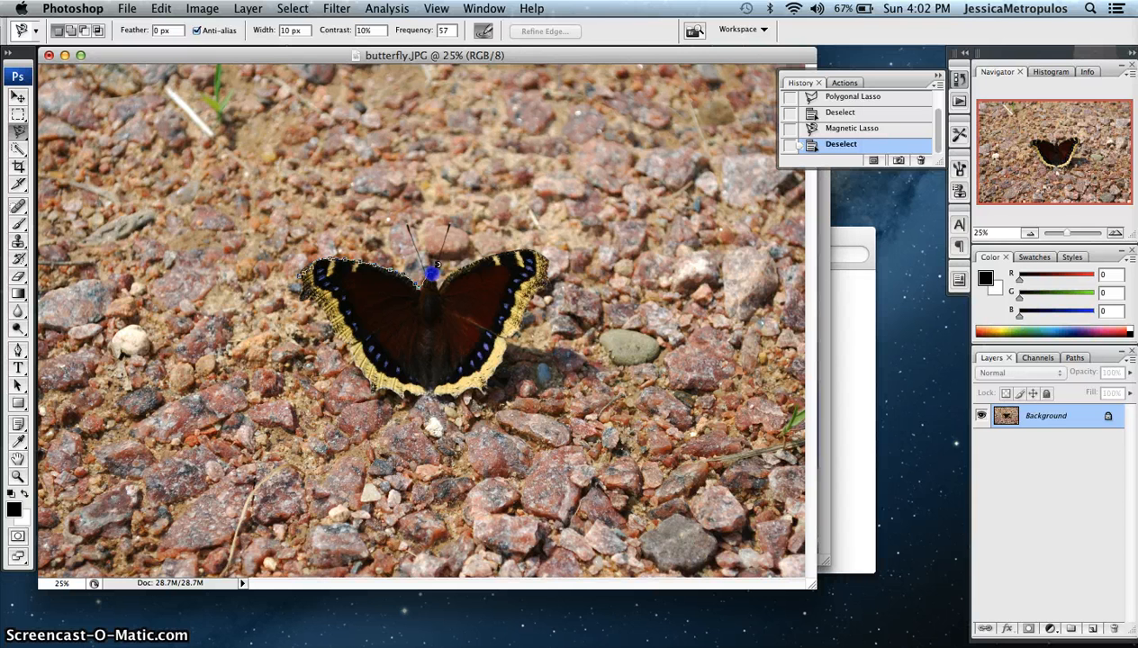
left_click_drag(432, 262, 436, 272)
mouse_move(431, 280)
left_mouse_down()
mouse_move(463, 252)
mouse_move(482, 252)
left_mouse_up()
left_click(475, 258)
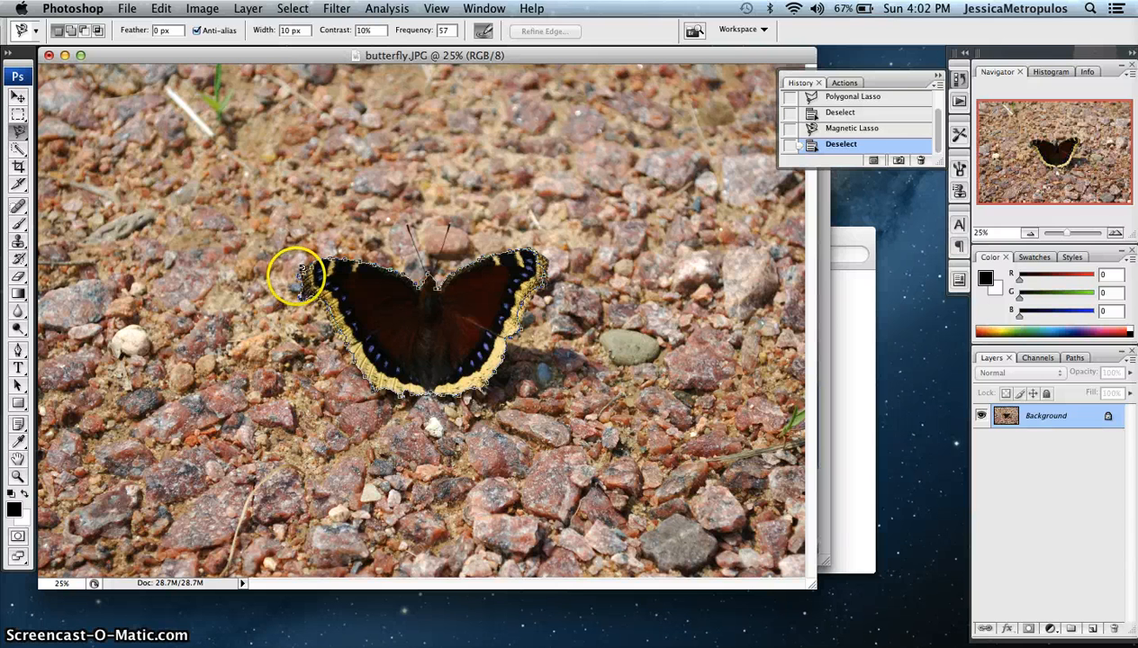
left_click(301, 275)
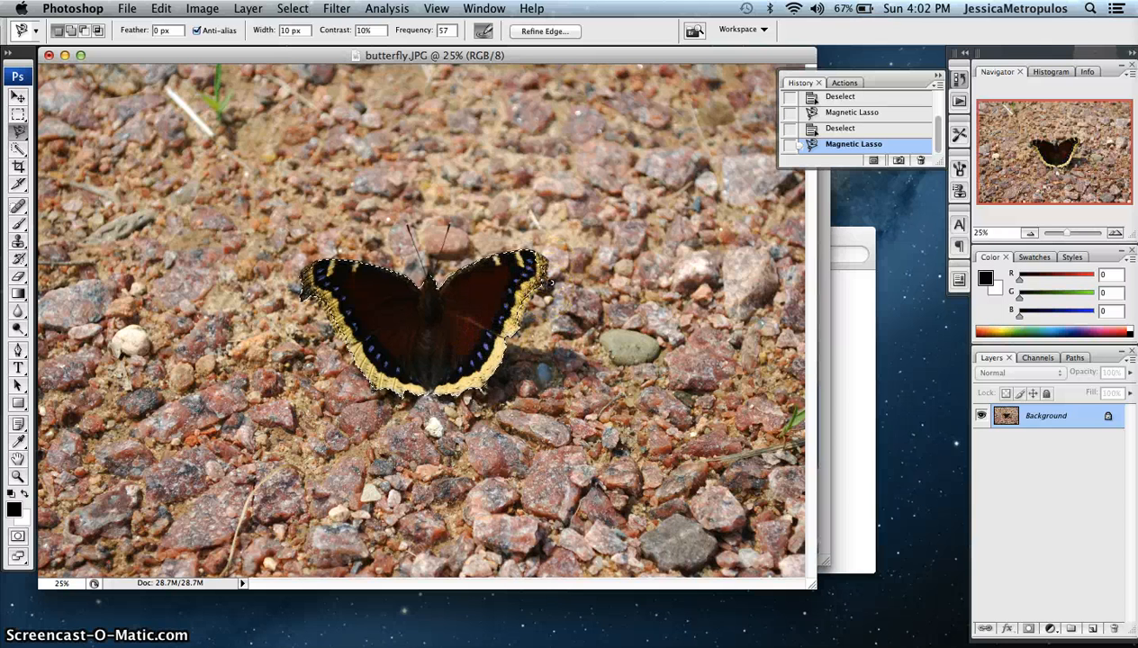
key("super+d")
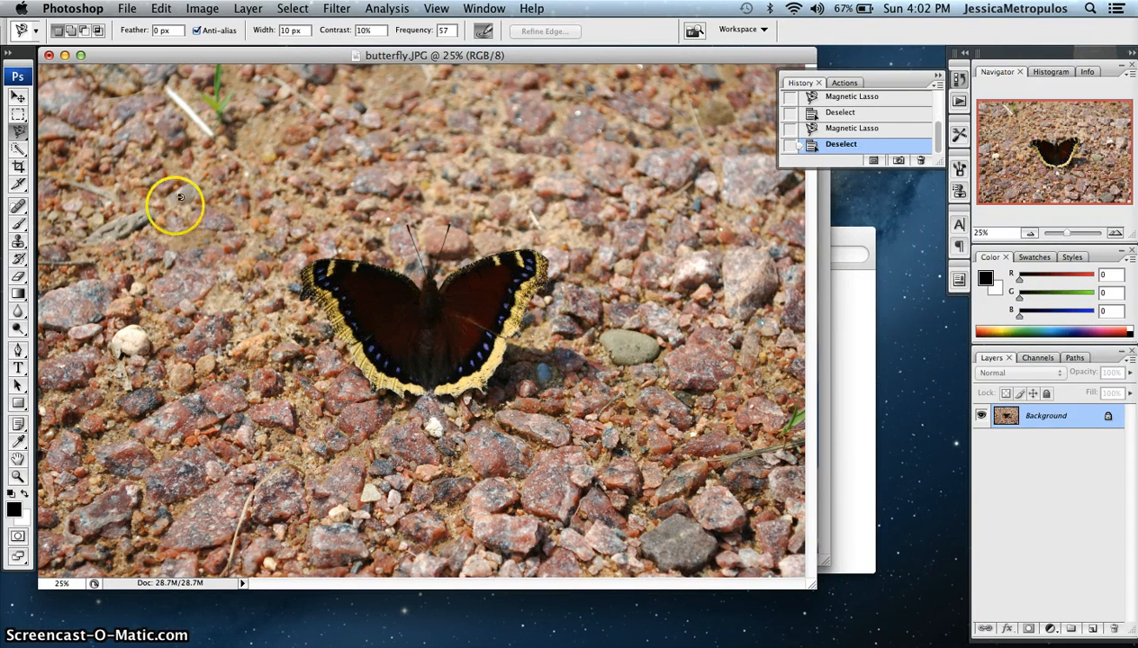
Step: Select the whole butterfly, including its yellow wing edges, using the Quick Selection tool with a brush size of 70
left_click(19, 152)
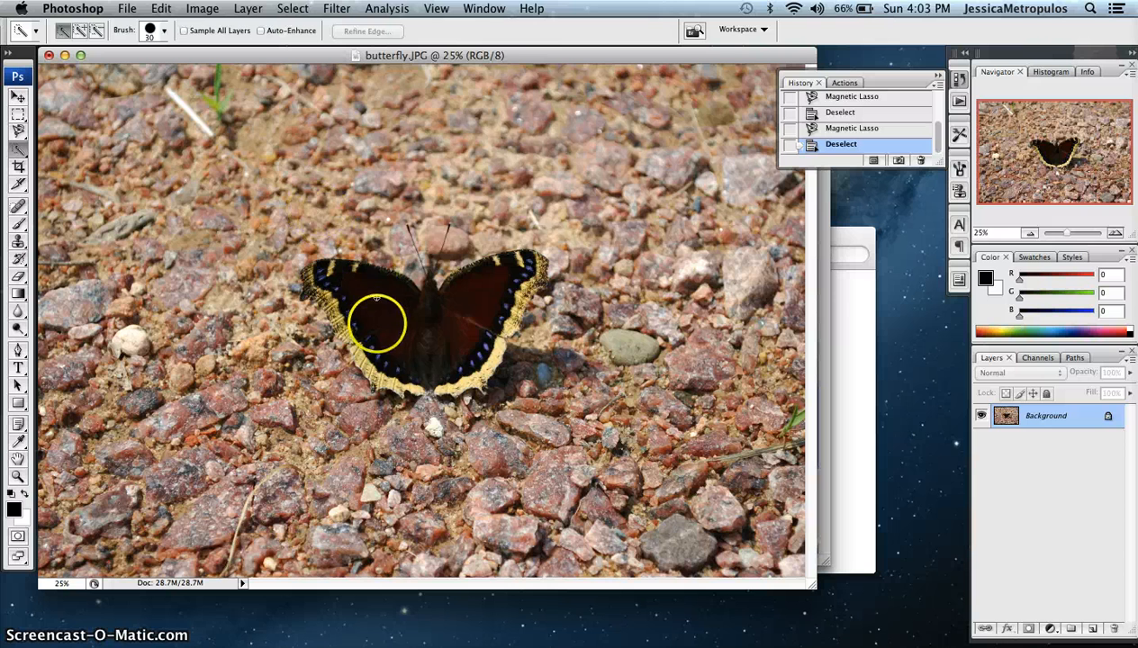
key("bracketright")
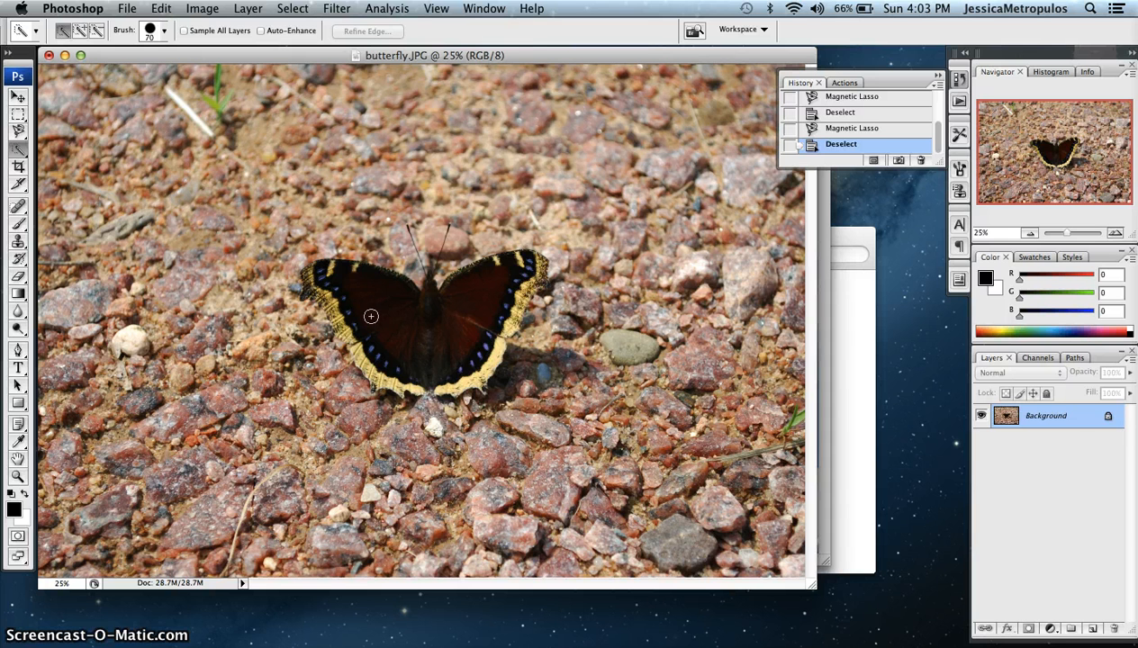
left_click_drag(365, 279, 323, 270)
left_click(318, 273)
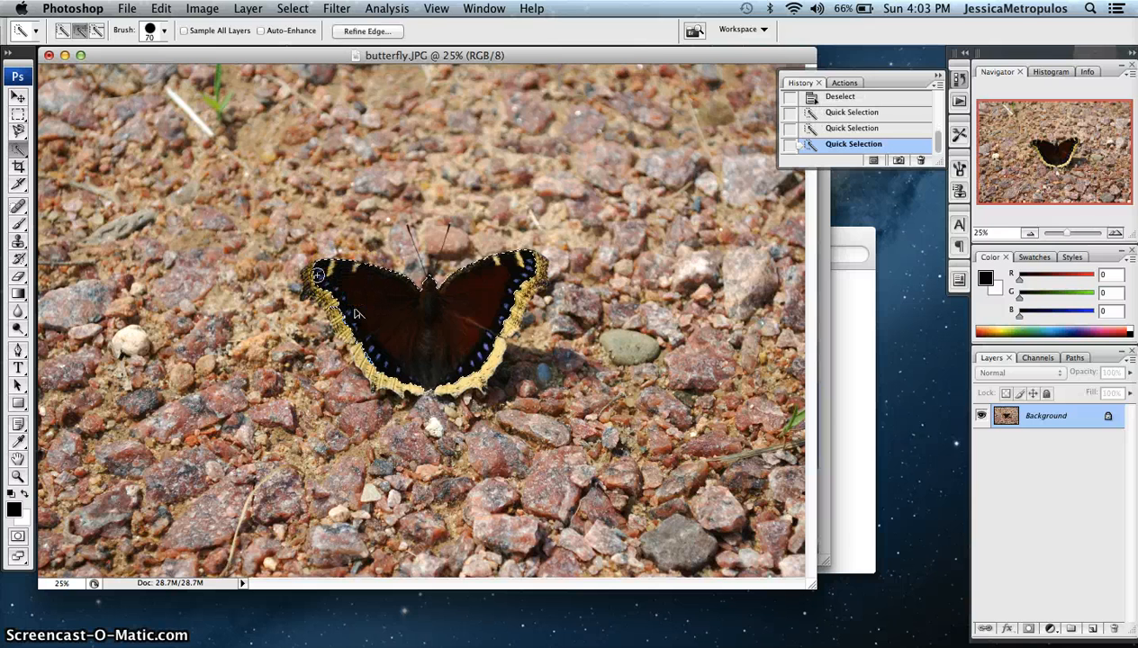
left_click(314, 272)
mouse_move(308, 279)
left_mouse_down()
mouse_move(335, 325)
mouse_move(333, 307)
mouse_move(330, 329)
mouse_move(337, 314)
mouse_move(360, 329)
mouse_move(341, 322)
mouse_move(377, 384)
mouse_move(349, 355)
mouse_move(428, 389)
mouse_move(480, 383)
mouse_move(512, 342)
left_mouse_up()
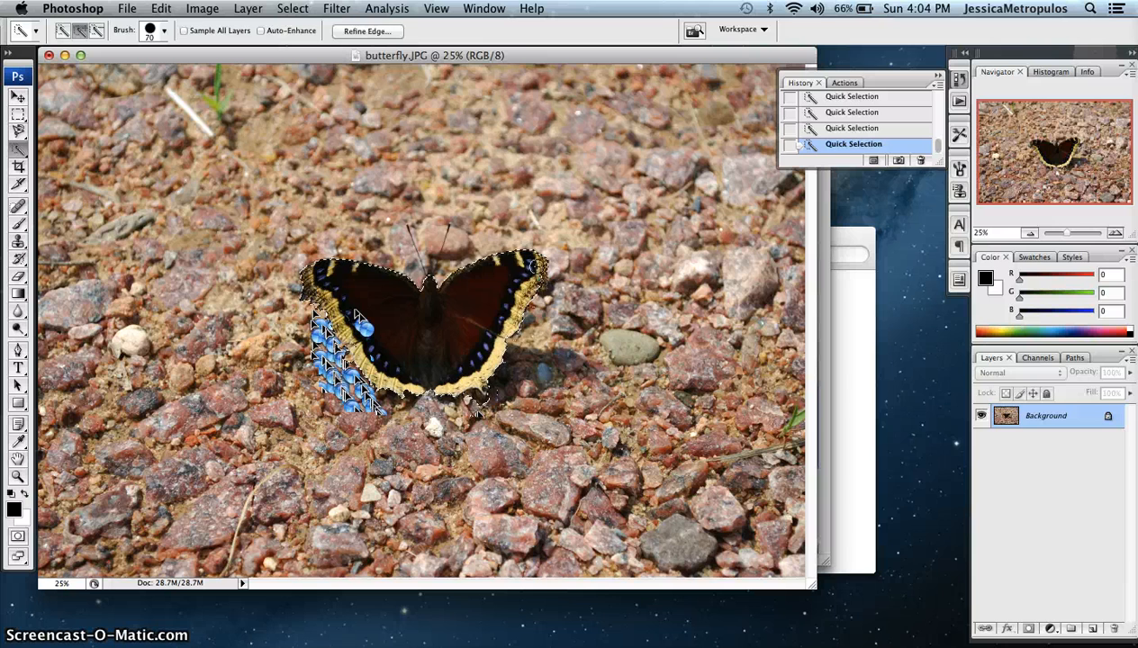
left_click(537, 290)
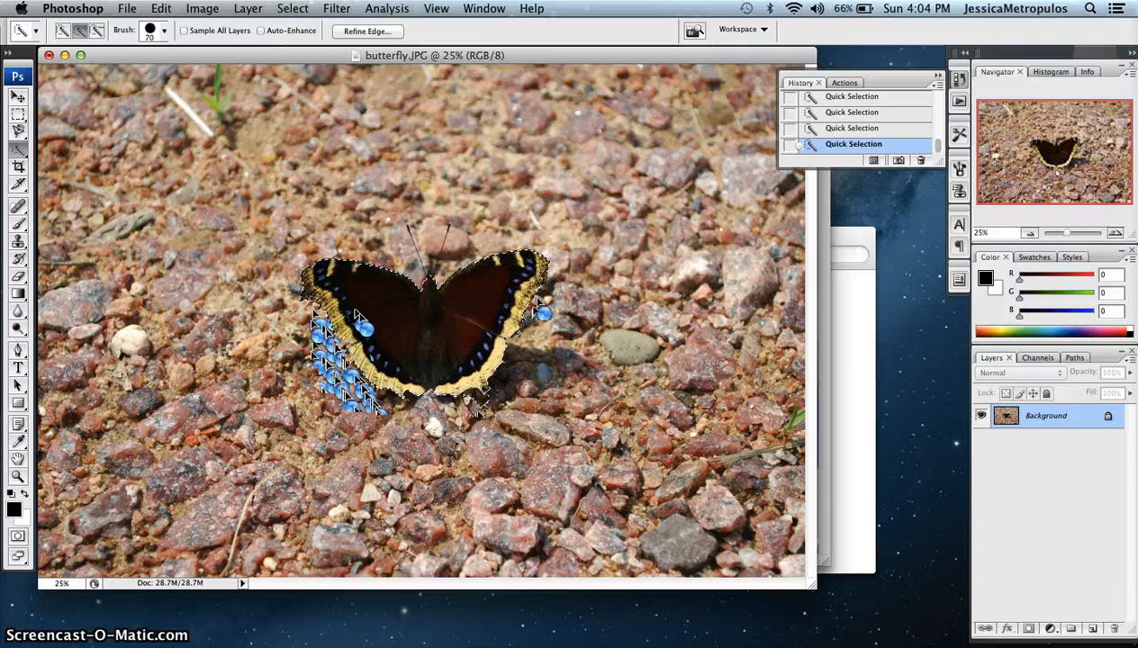
Step: Subtract the stray ground area beside the left wing's lower edge from the Quick Selection
key("super+equal")
key("super+equal")
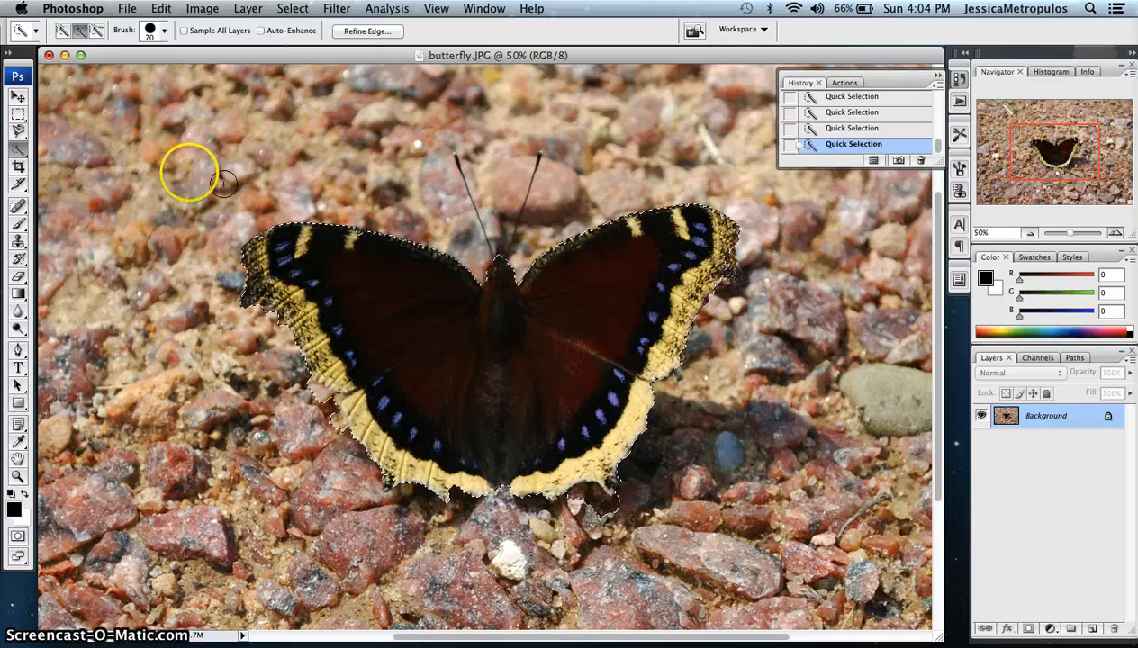
left_click(98, 33)
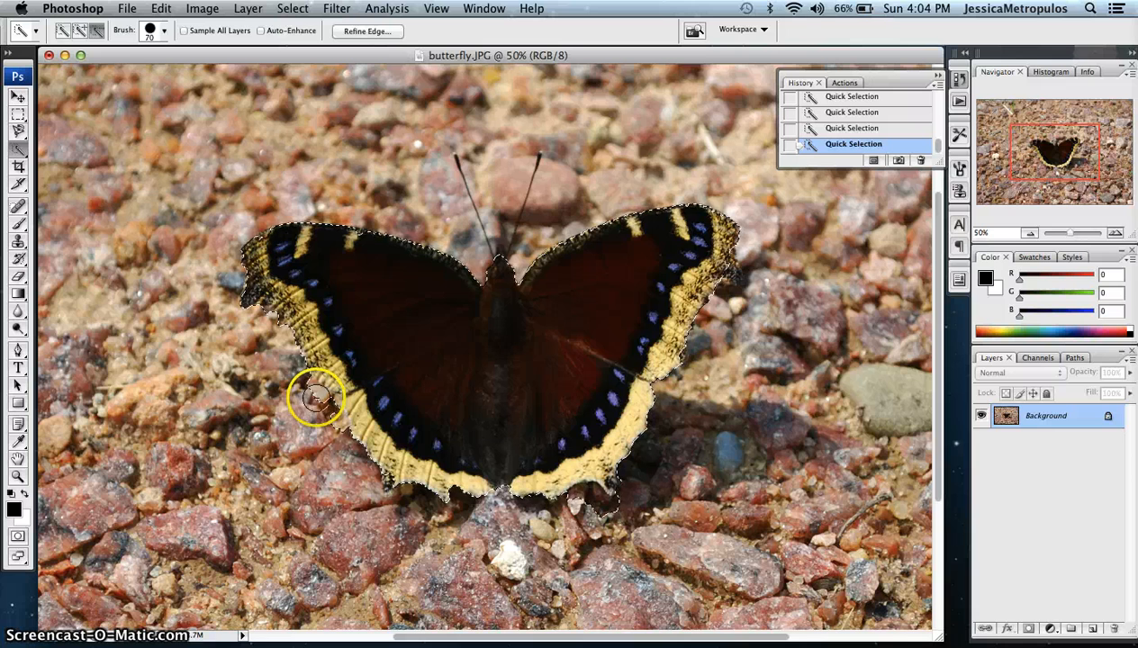
left_click(316, 398)
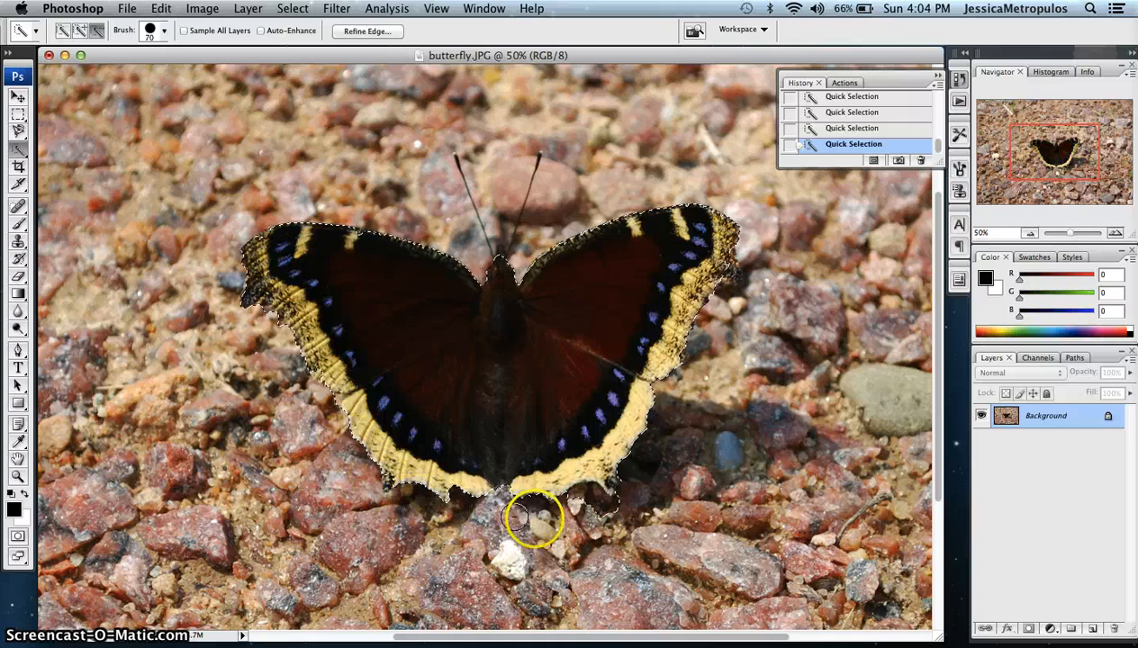
Step: Subtract the stray ground below the right wing's lower edge, and brush the left wing tip into the selection at brush size 50
left_click(581, 509)
left_click(594, 506)
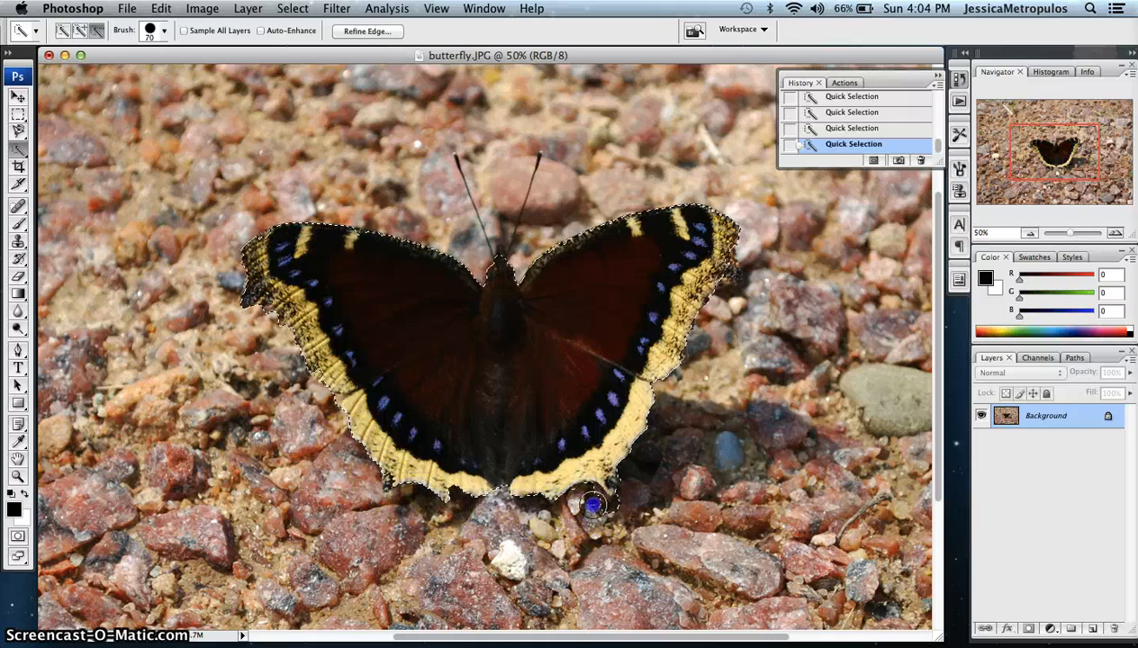
left_click(612, 508)
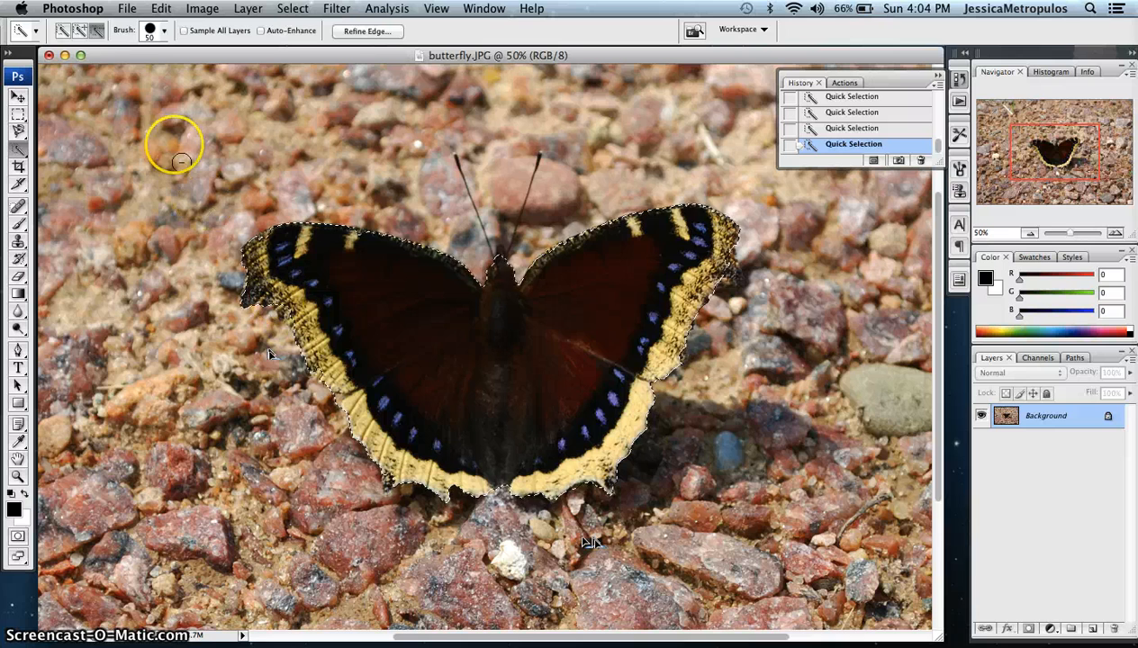
left_click(80, 30)
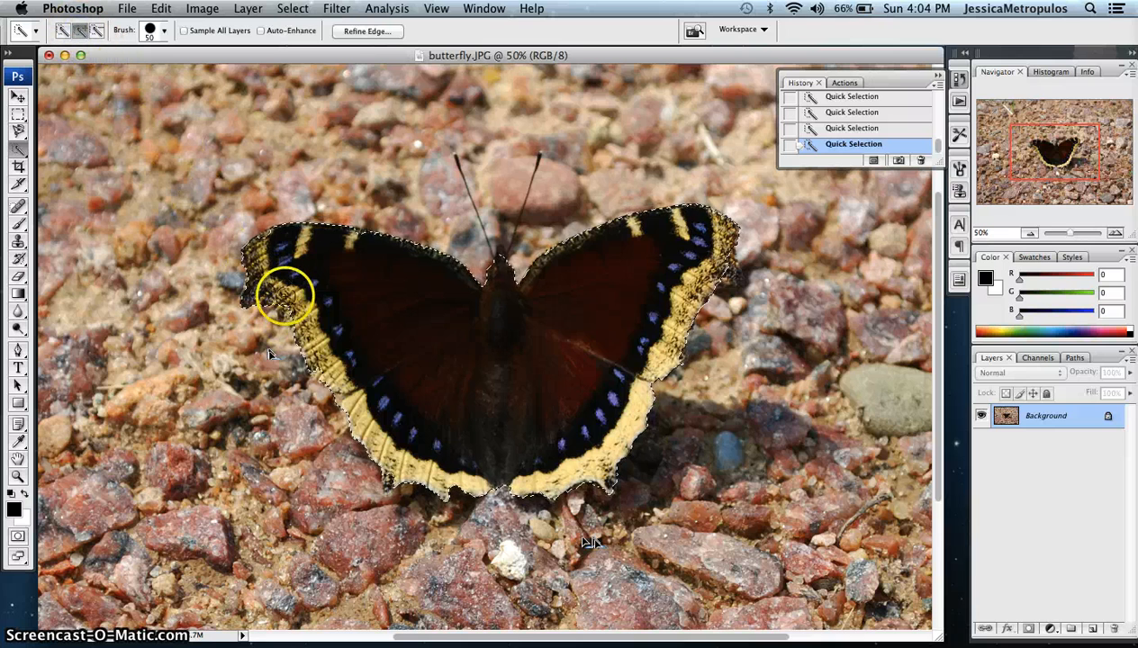
mouse_move(285, 295)
left_mouse_down()
mouse_move(295, 326)
mouse_move(526, 320)
mouse_move(577, 283)
mouse_move(273, 243)
left_mouse_up()
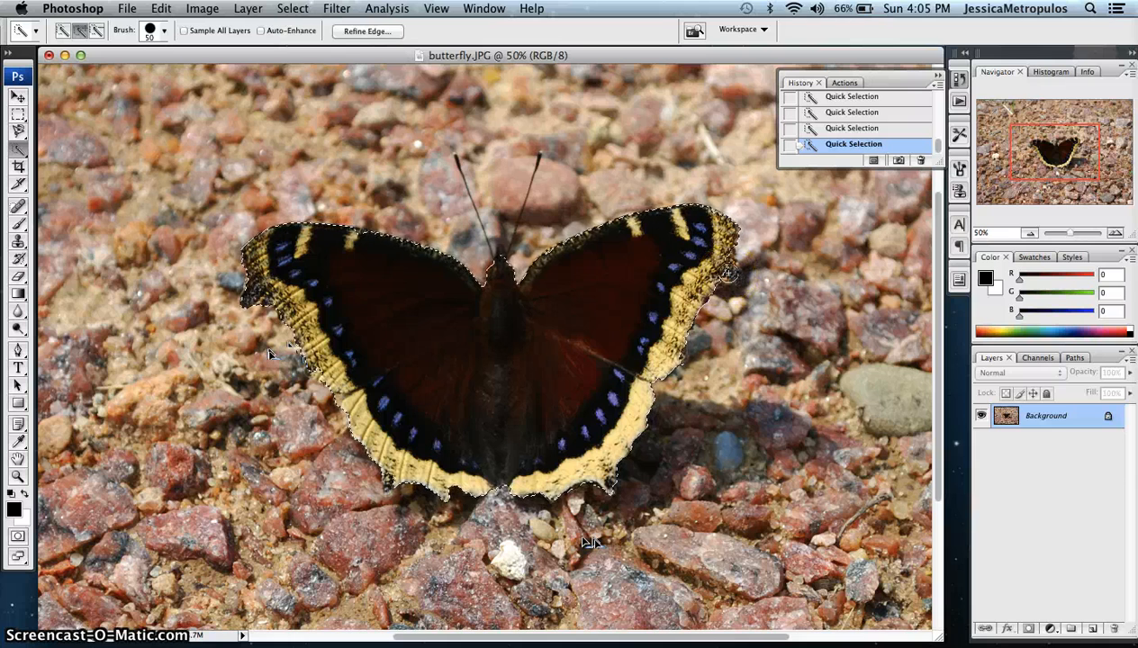
Step: Subtract the stray ground beside the right wing's outer tip from the selection using a brush size of 40
key("bracketleft")
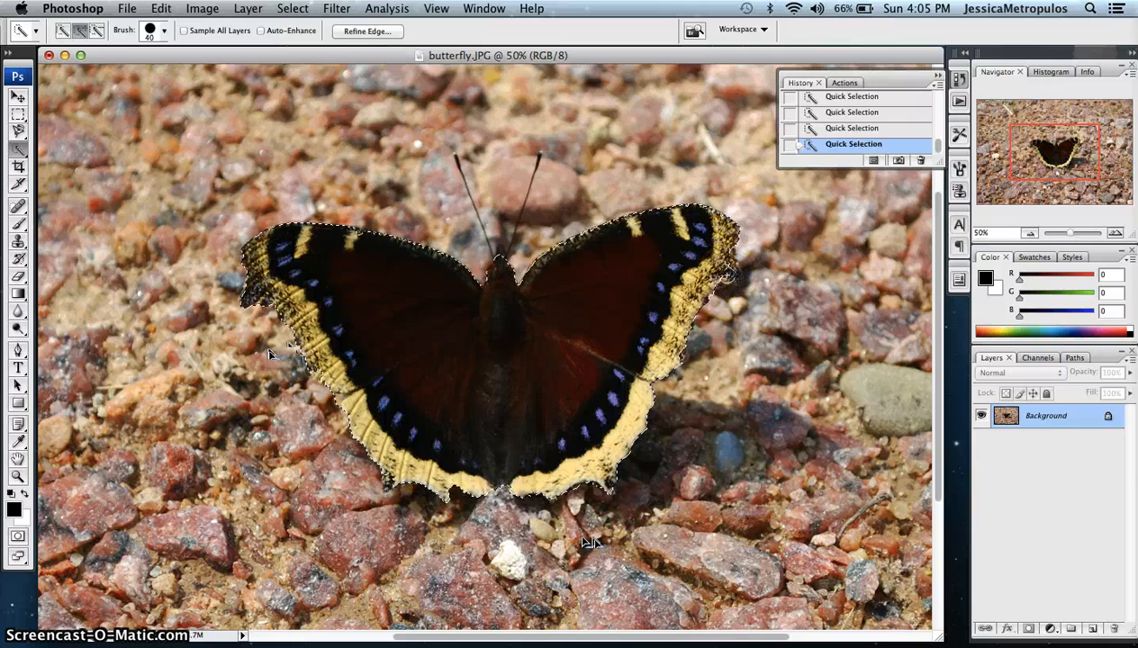
left_click(747, 286)
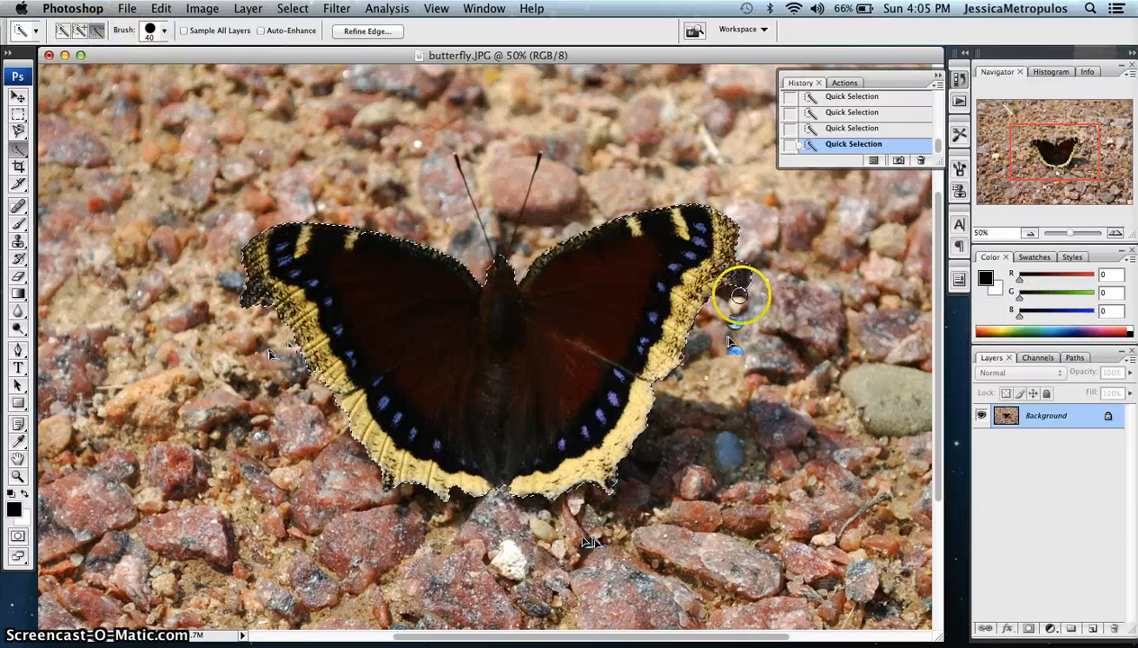
left_click(751, 292)
left_click(753, 278)
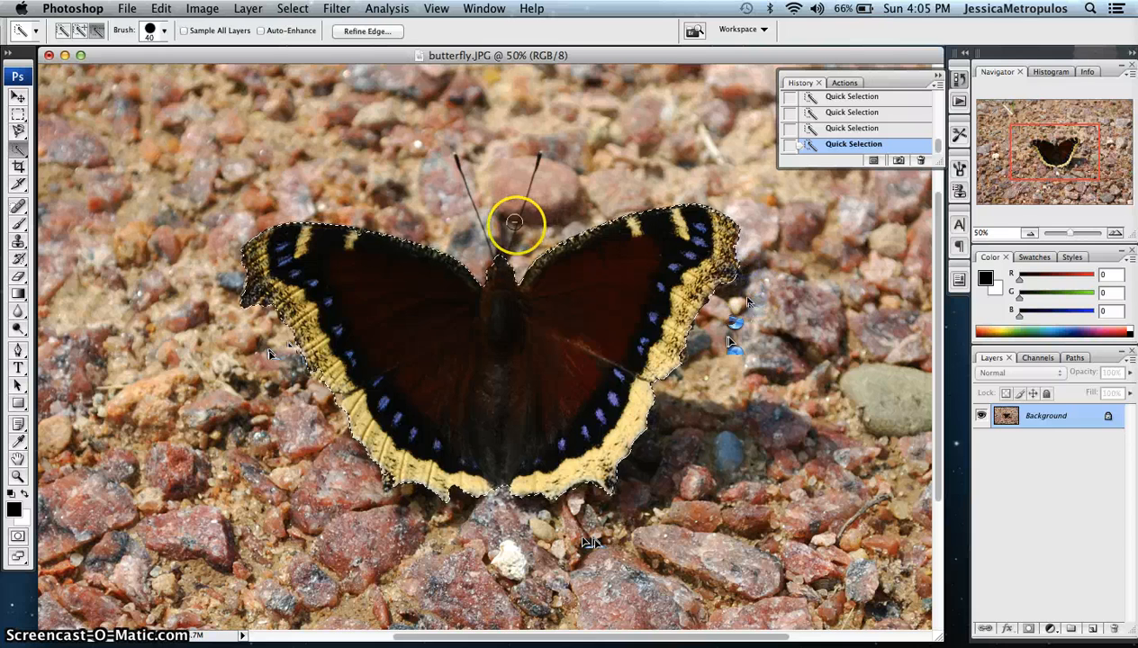
Step: Add the missing piece of the right wing's outer tip to the selection, reducing the brush size to 20
left_click(79, 31)
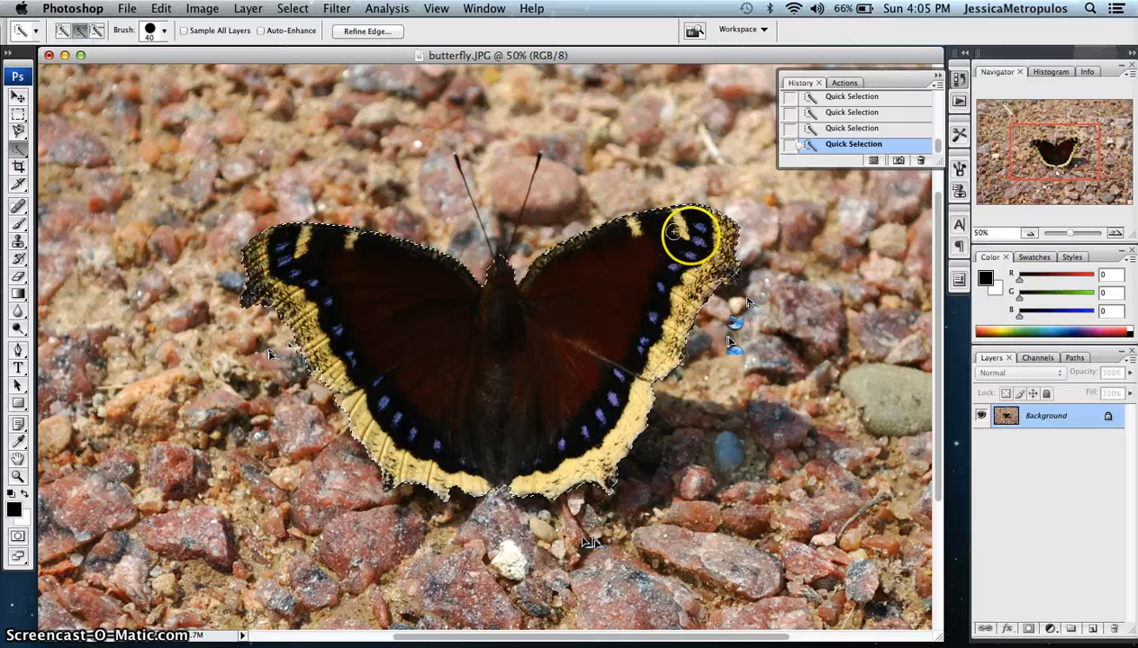
left_click(733, 274)
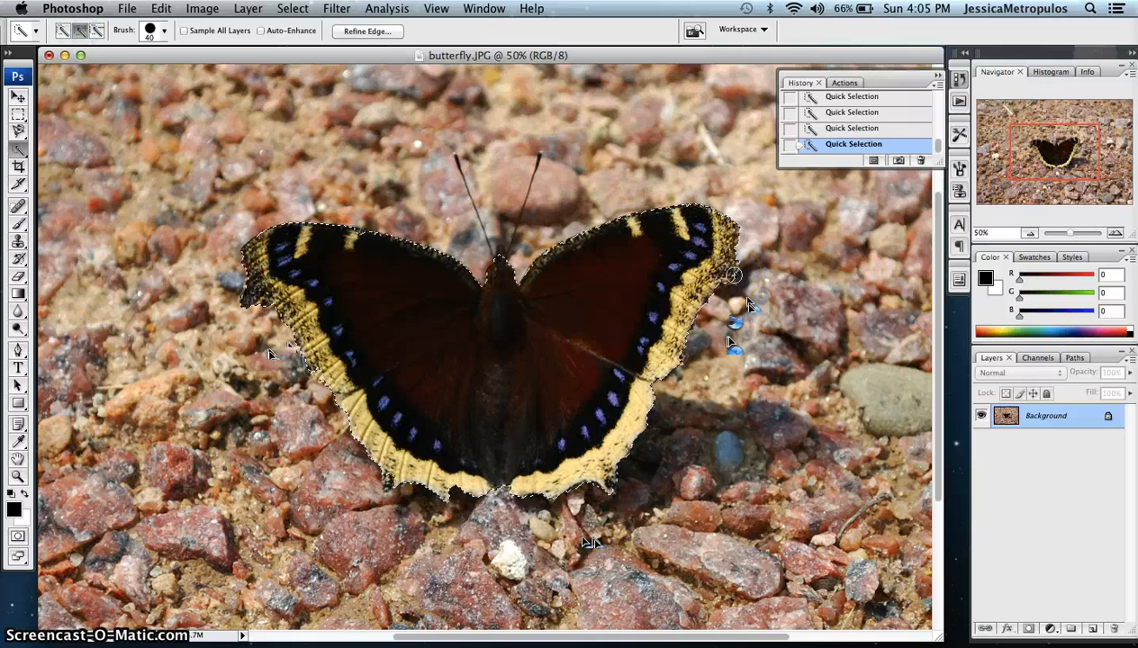
key("bracketleft")
key("bracketleft")
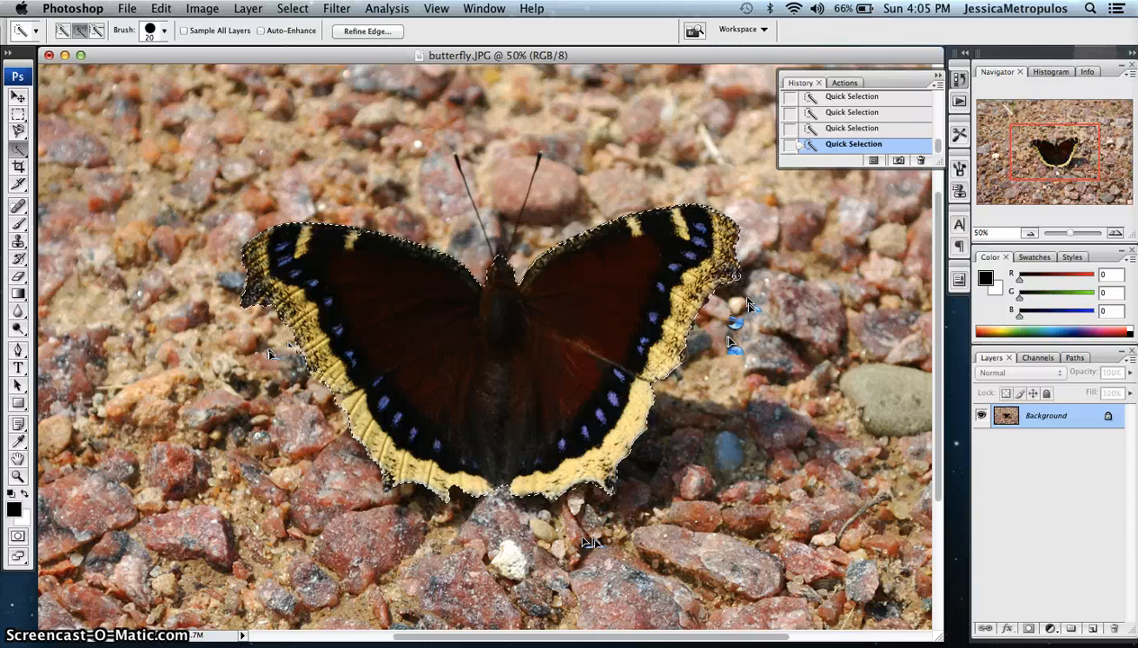
left_click(736, 276)
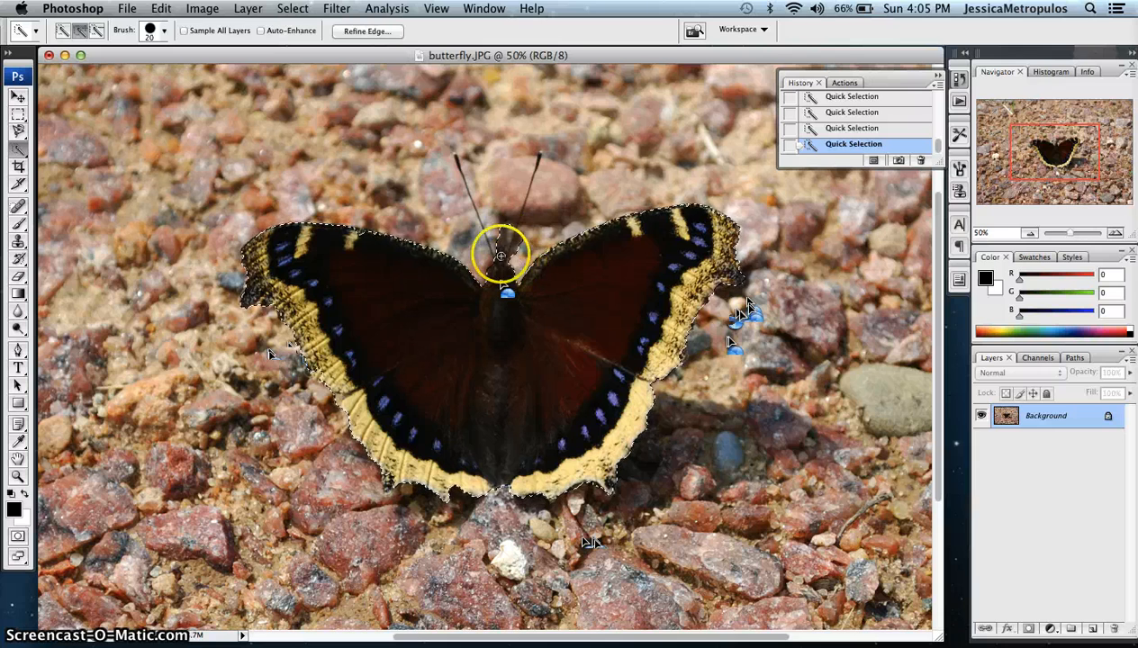
Step: Touch up the selection around the head and along the left wing's upper and lower edges, alternating between subtracting and adding
left_click(97, 31)
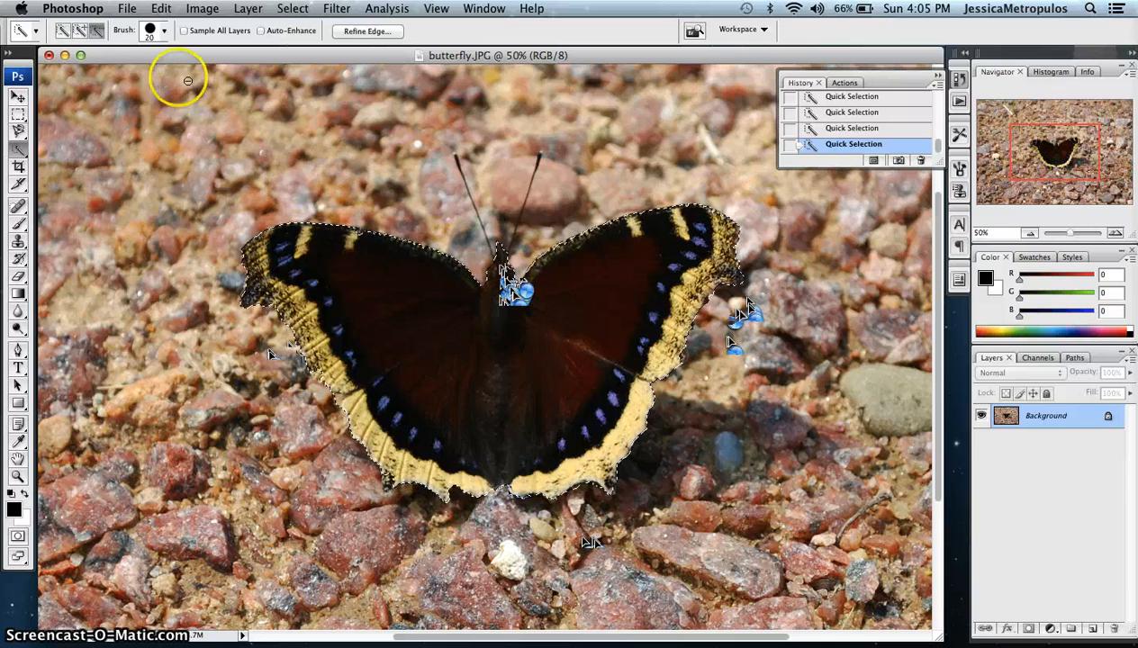
left_click(81, 30)
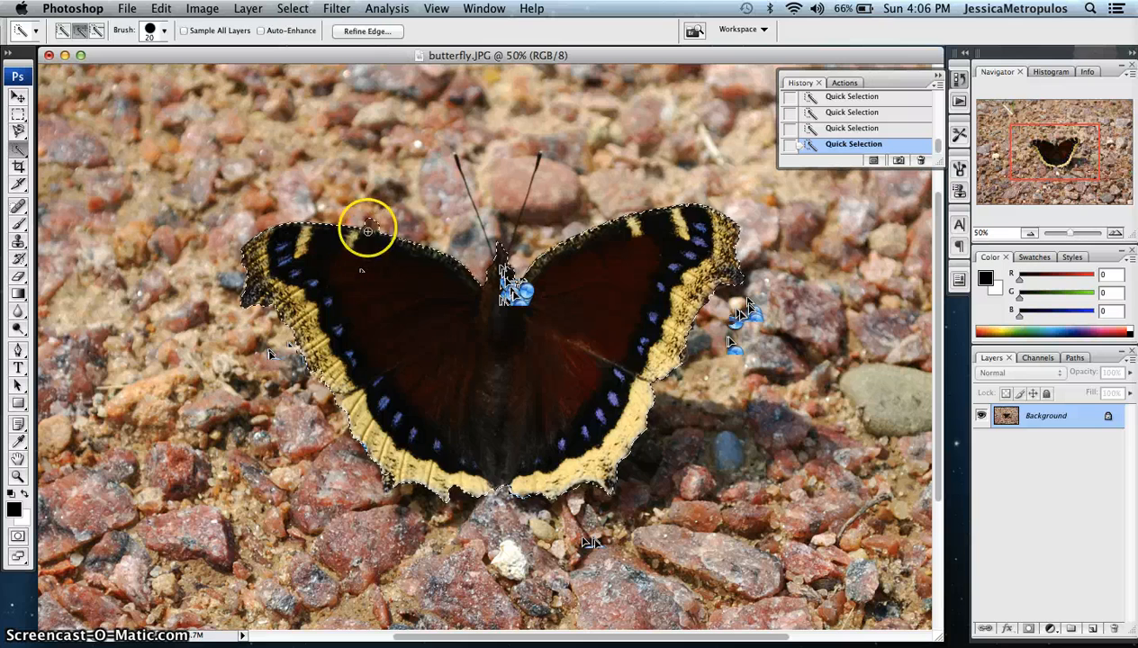
left_click(97, 30)
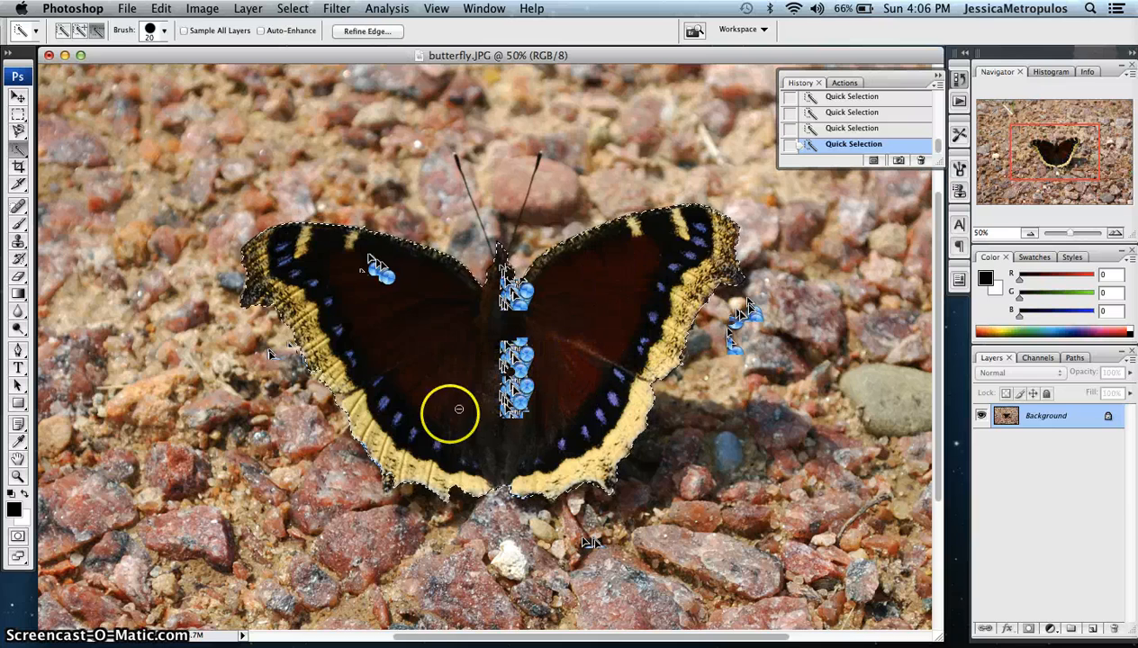
left_click(79, 30)
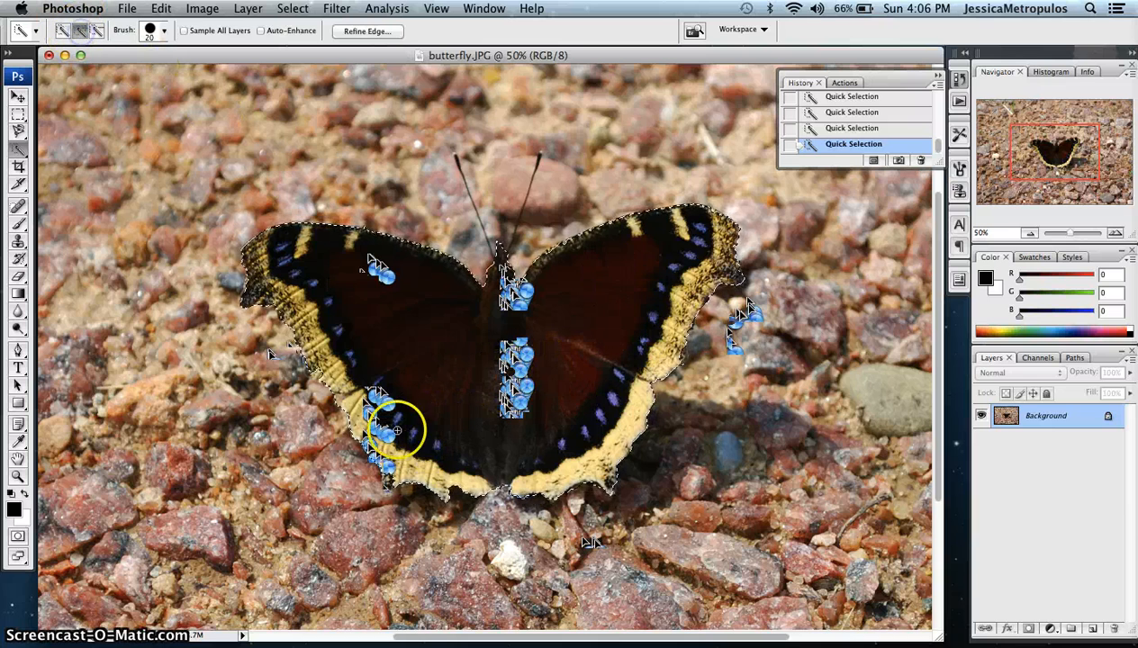
left_click_drag(396, 430, 382, 490)
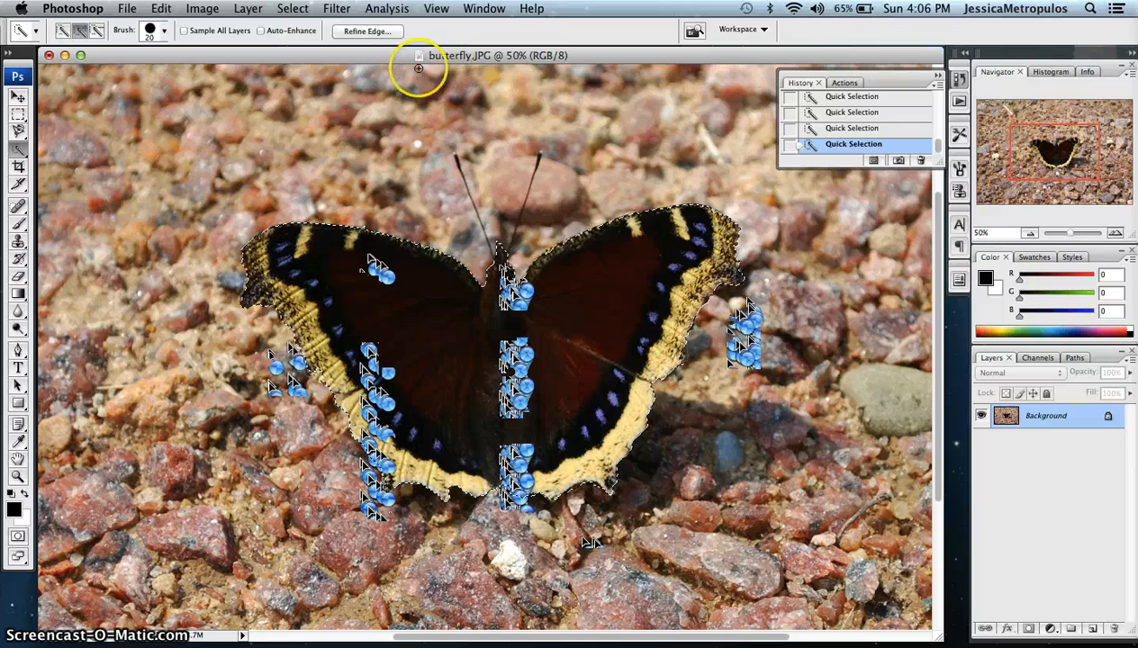
Step: Open Refine Edge clear of the butterfly and compare the quick mask, standard and black previews, ending on the white background
left_click(364, 33)
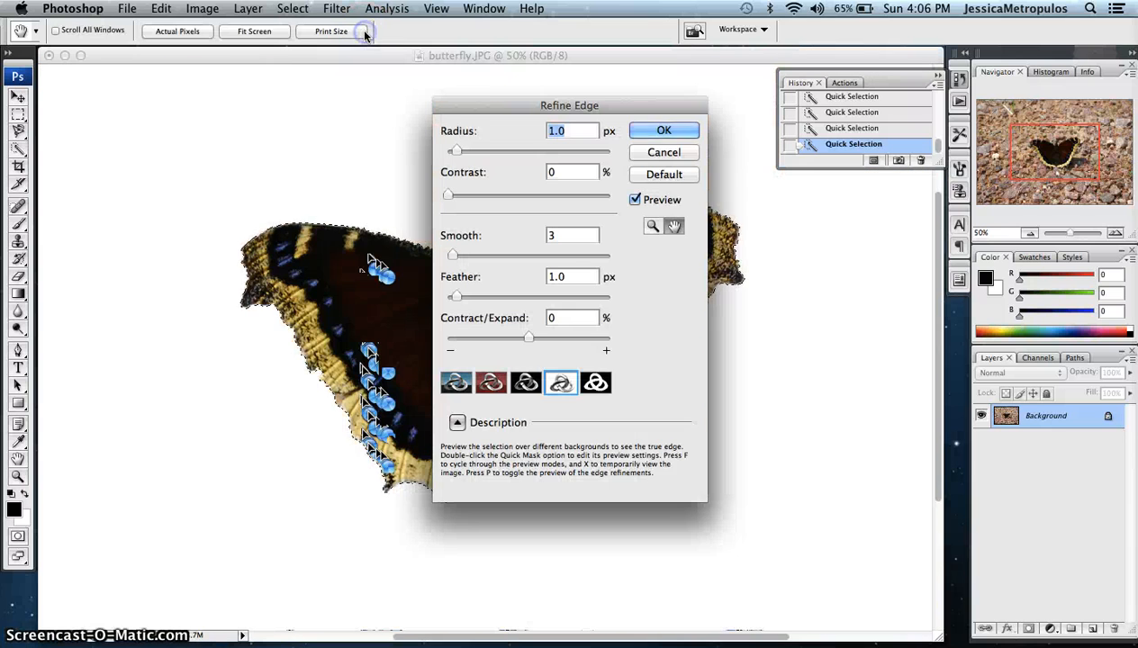
left_click_drag(558, 108, 919, 193)
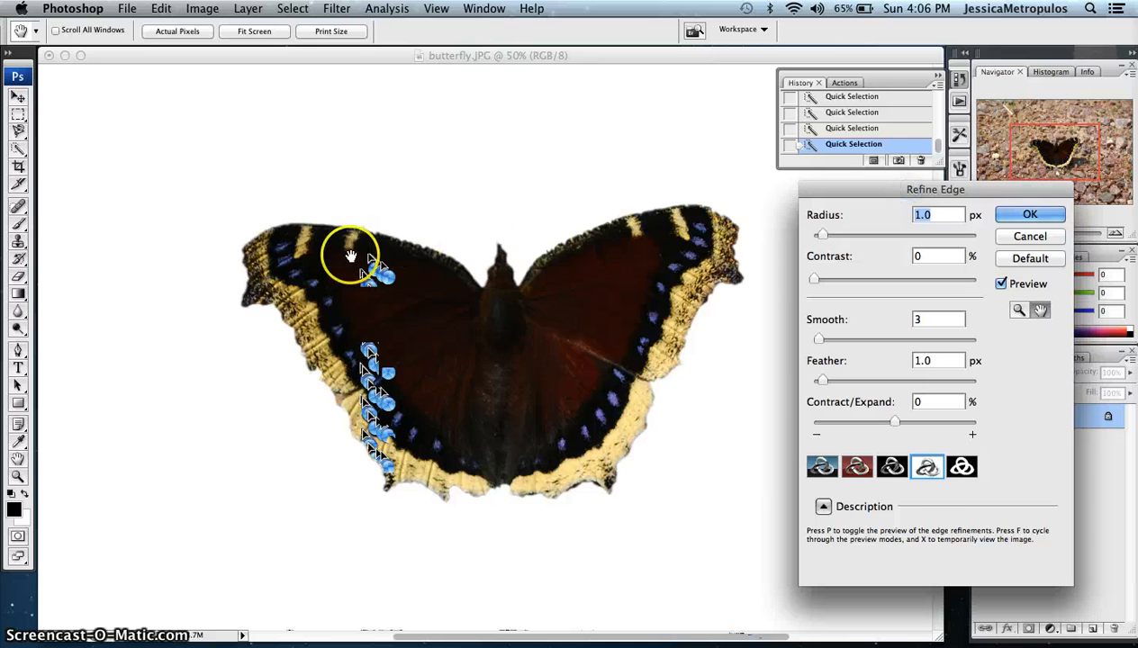
left_click(891, 467)
left_click(865, 473)
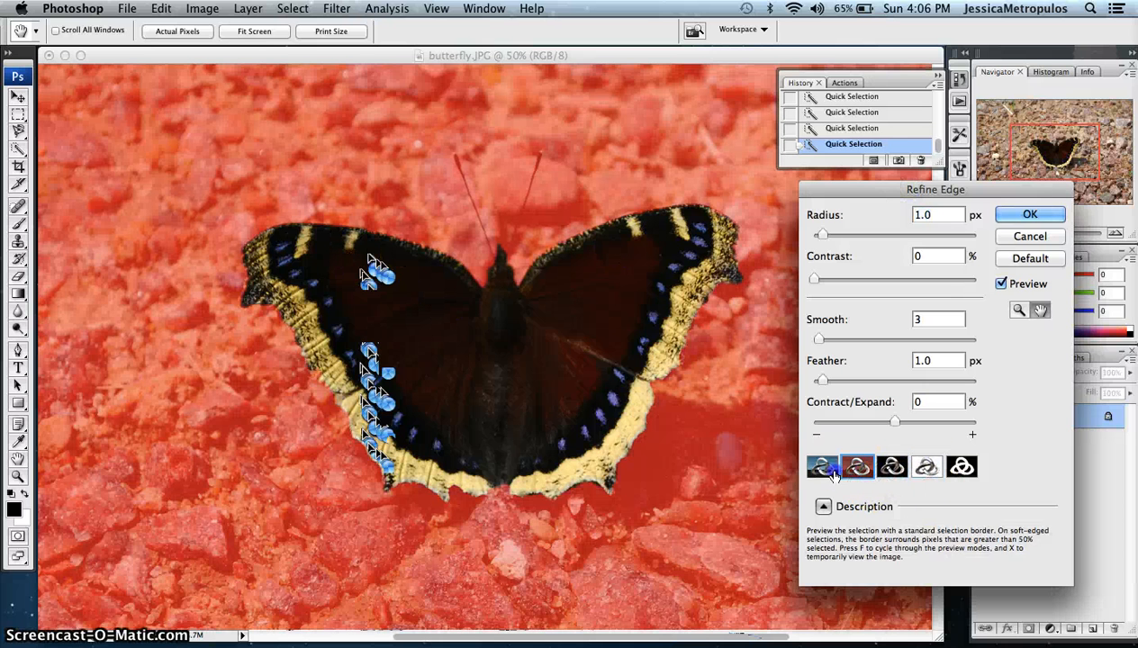
left_click(835, 475)
left_click(895, 469)
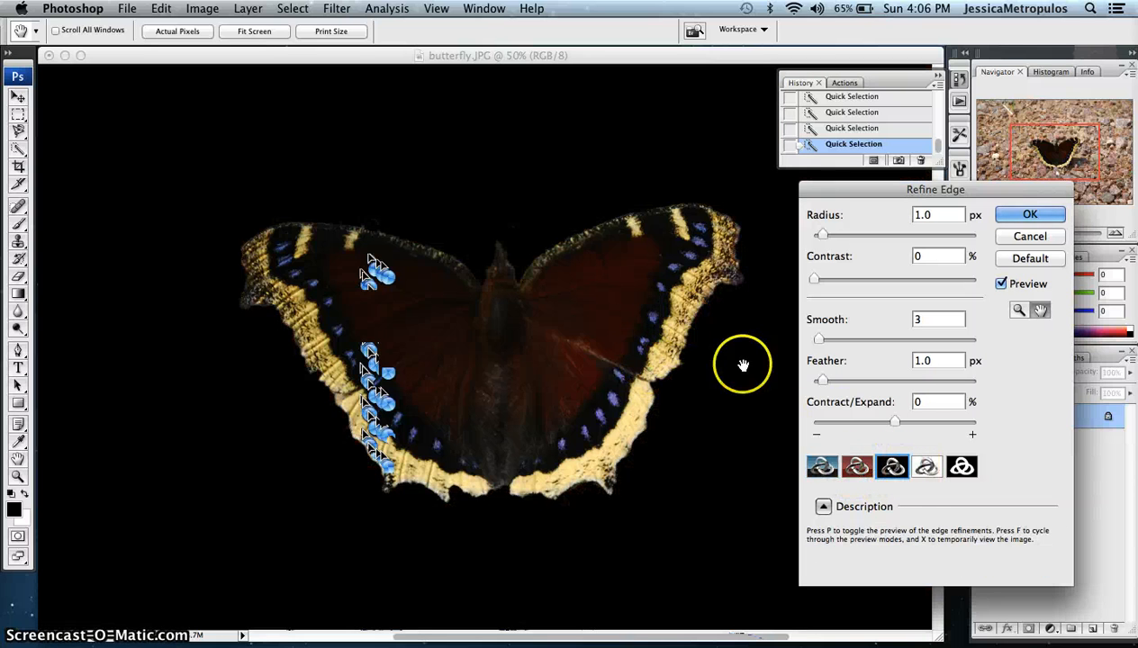
left_click(927, 469)
left_click(911, 472)
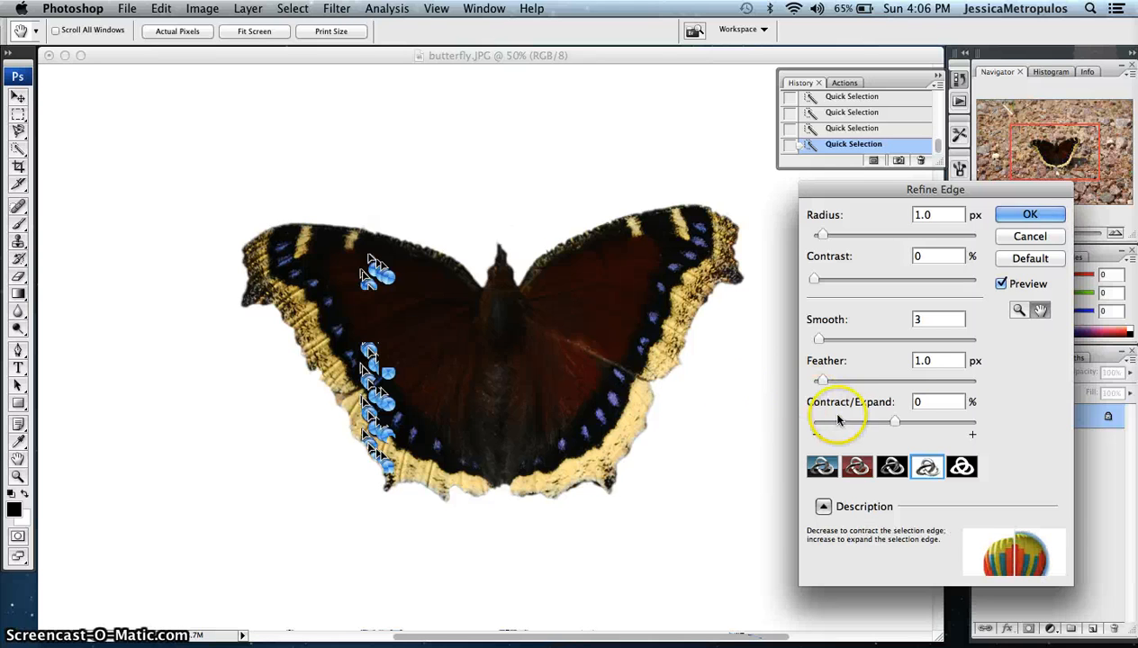
Step: Try feathering the selection edge at 4.6 px, and reduce the feather to 2.6 px
left_click_drag(824, 385, 854, 378)
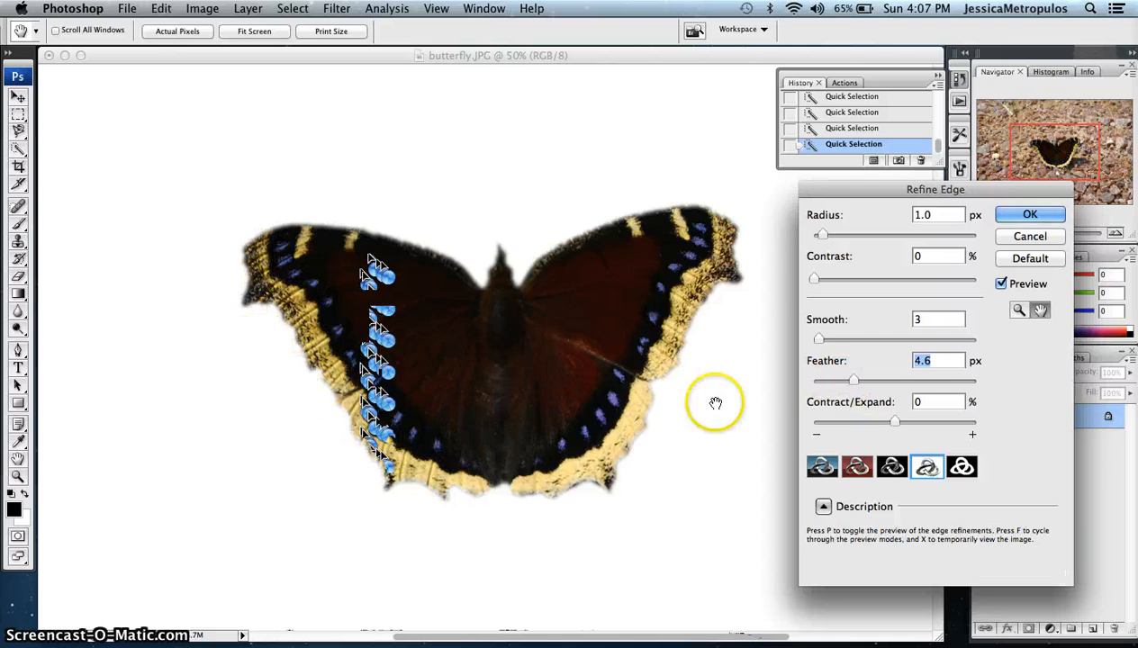
left_click(856, 383)
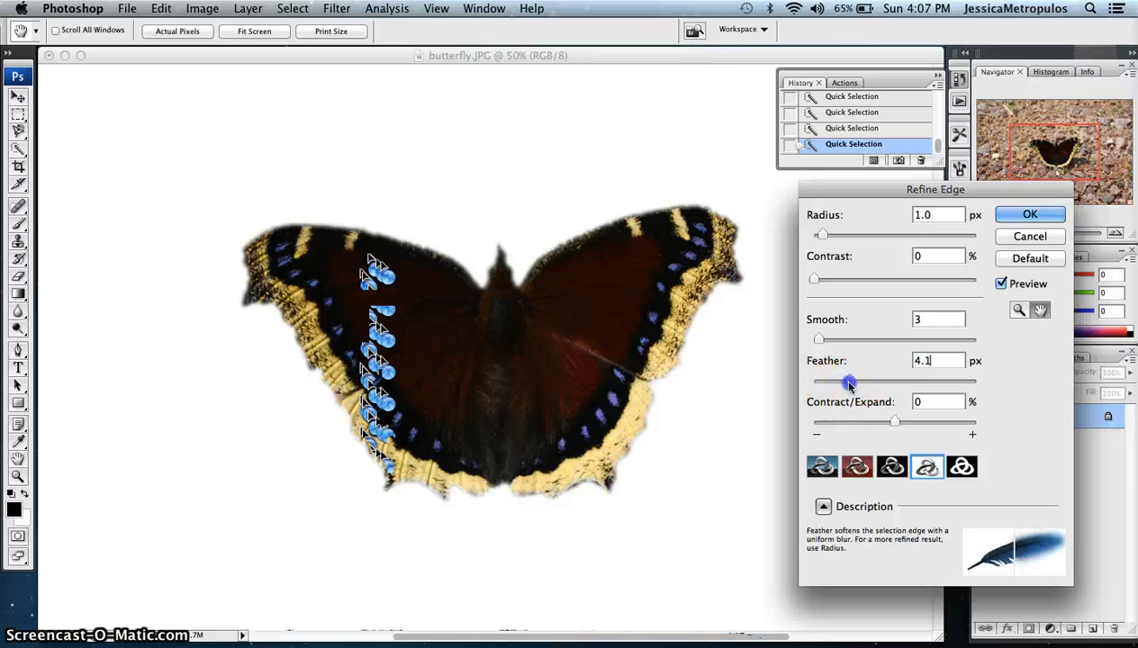
left_click_drag(837, 383, 835, 384)
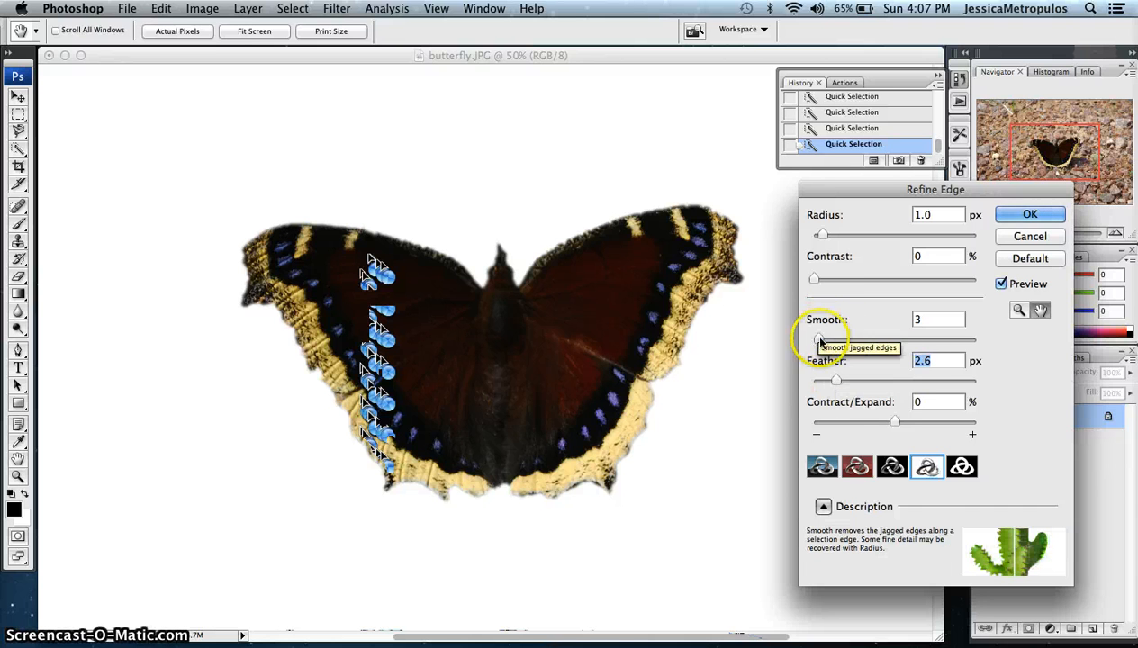
Step: Set Smooth to 31 and expand the selection edge by 38% after trying a contraction of 69%
left_click_drag(819, 339, 843, 340)
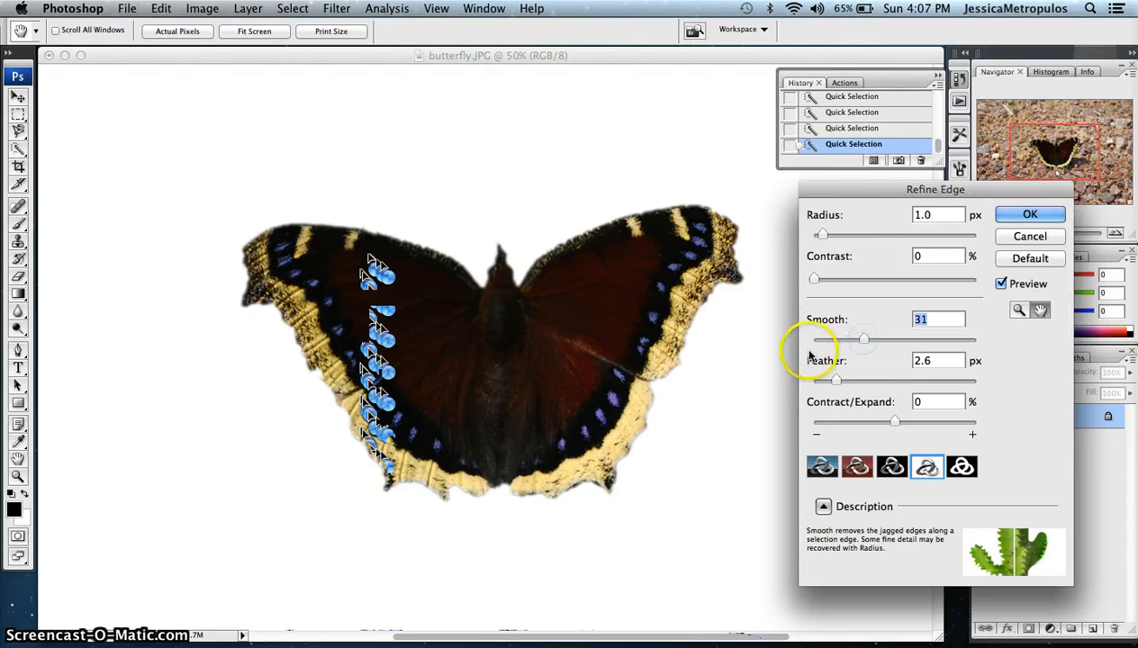
left_click_drag(893, 421, 839, 428)
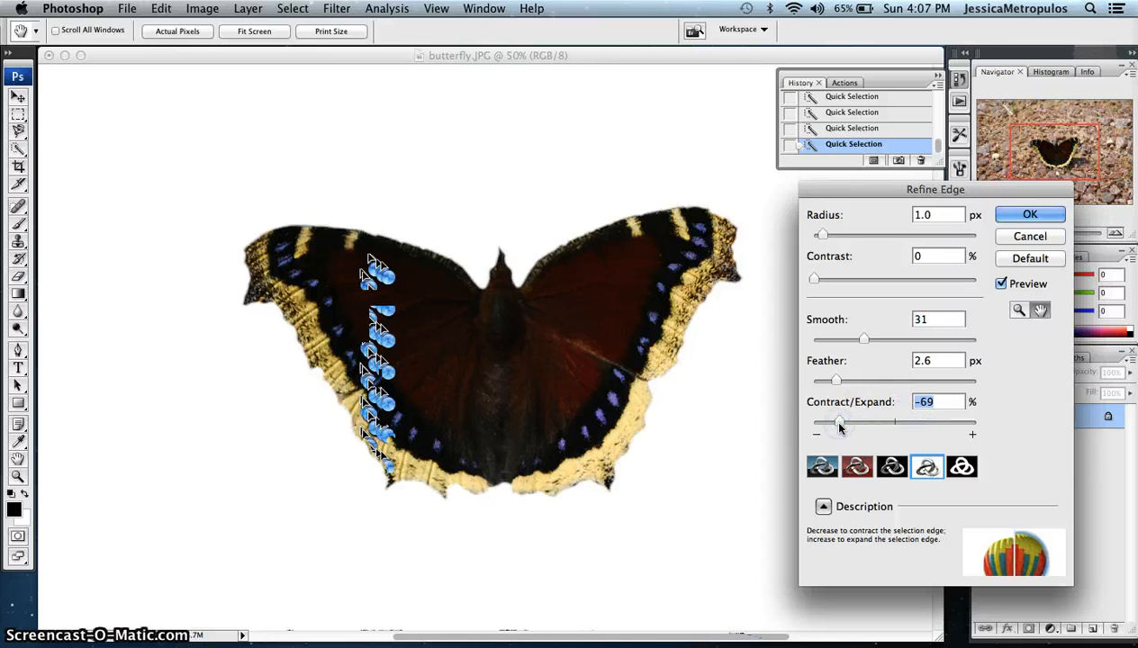
left_click_drag(932, 429, 931, 429)
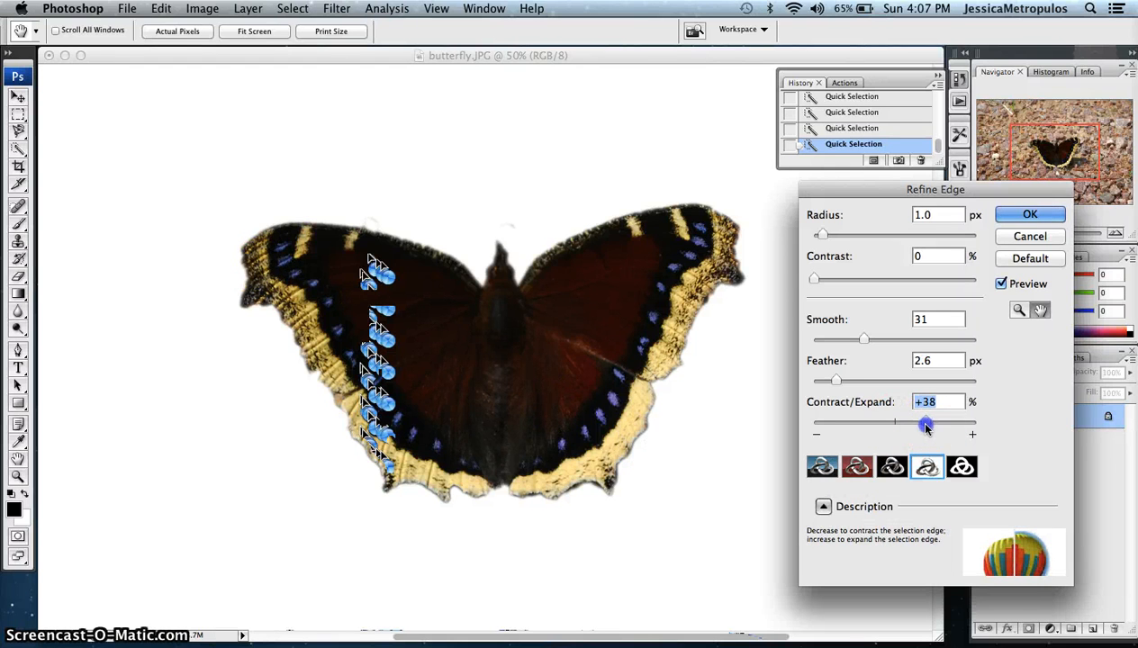
Step: Try stronger feathering, settle on a Feather value of 1.6 px, and apply the edge refinement
left_click_drag(814, 280, 832, 285)
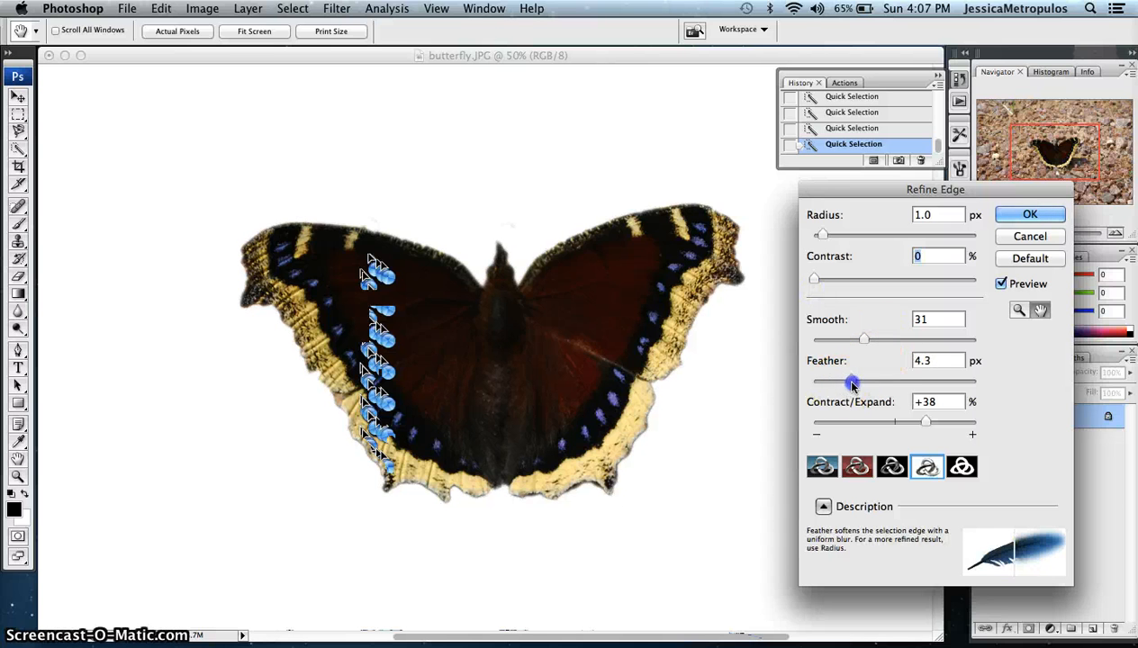
left_click_drag(885, 386, 878, 386)
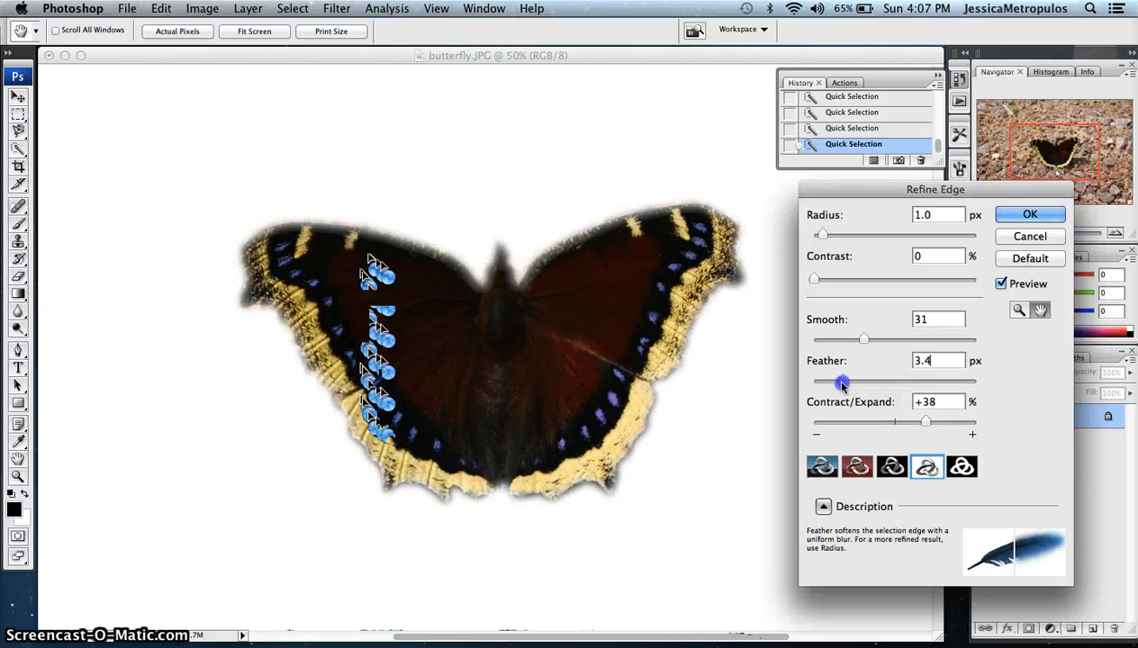
left_click_drag(826, 385, 826, 386)
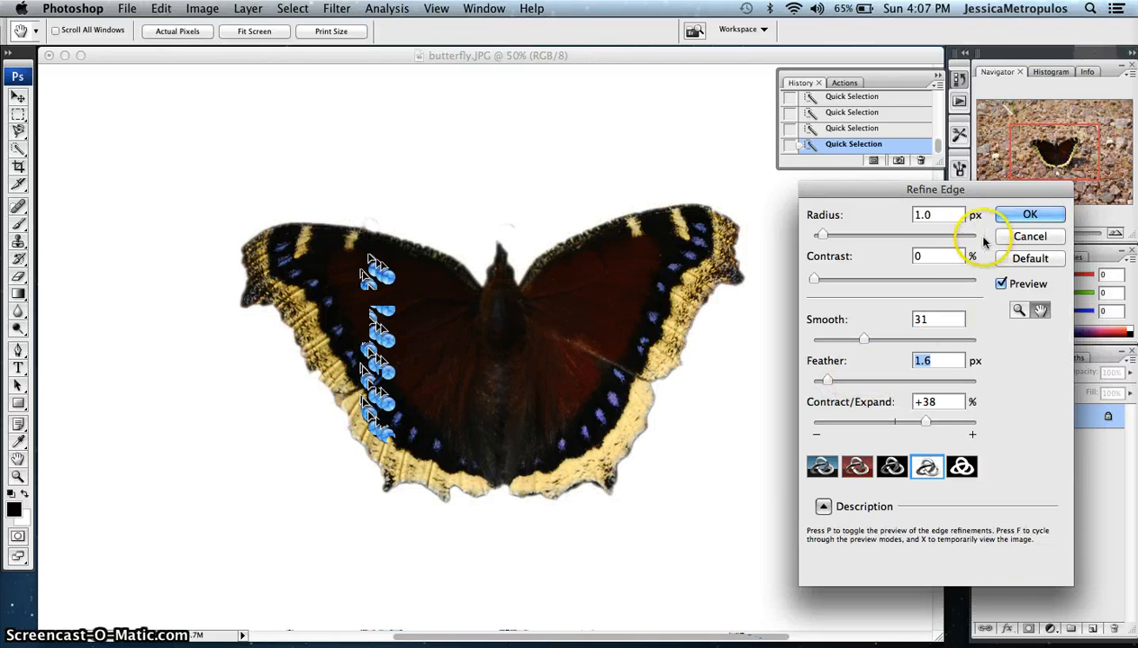
left_click(1030, 216)
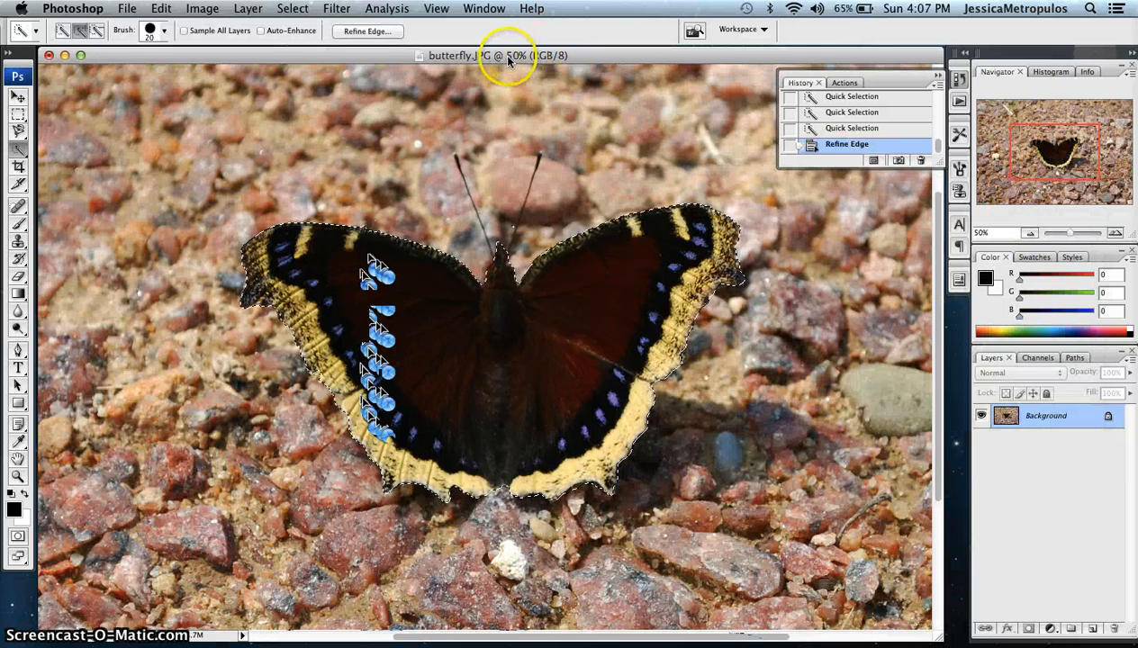
Step: Uncover the clouds.jpg window and copy the selected butterfly into it with the Move tool, positioning it across the sky
left_click_drag(507, 63, 747, 69)
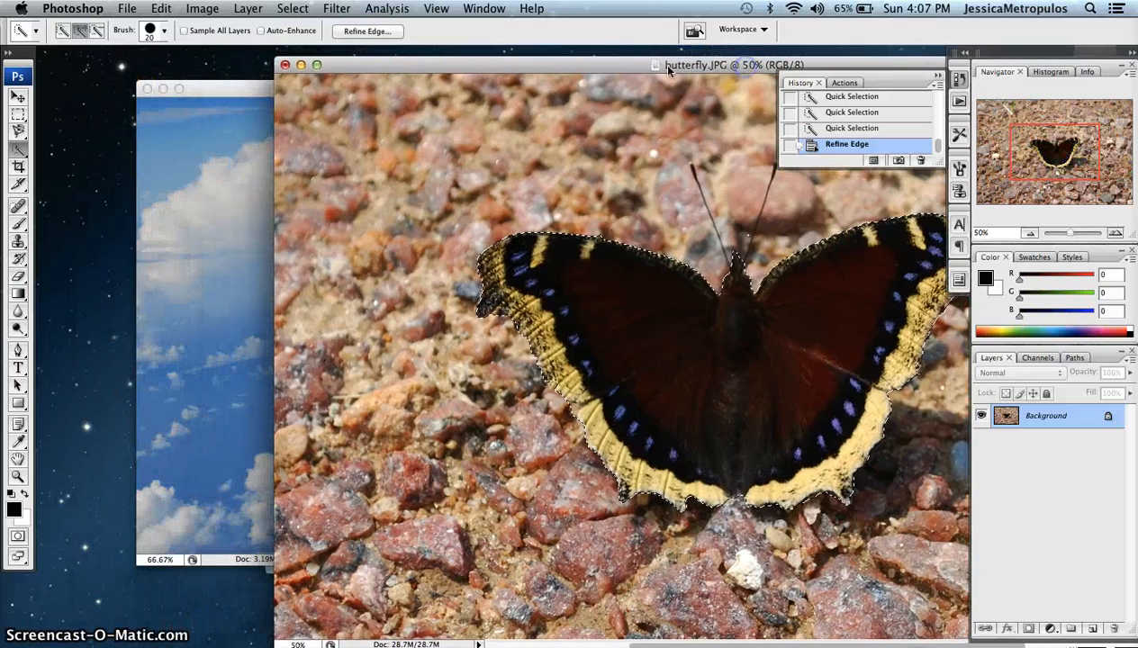
left_click_drag(553, 67, 727, 68)
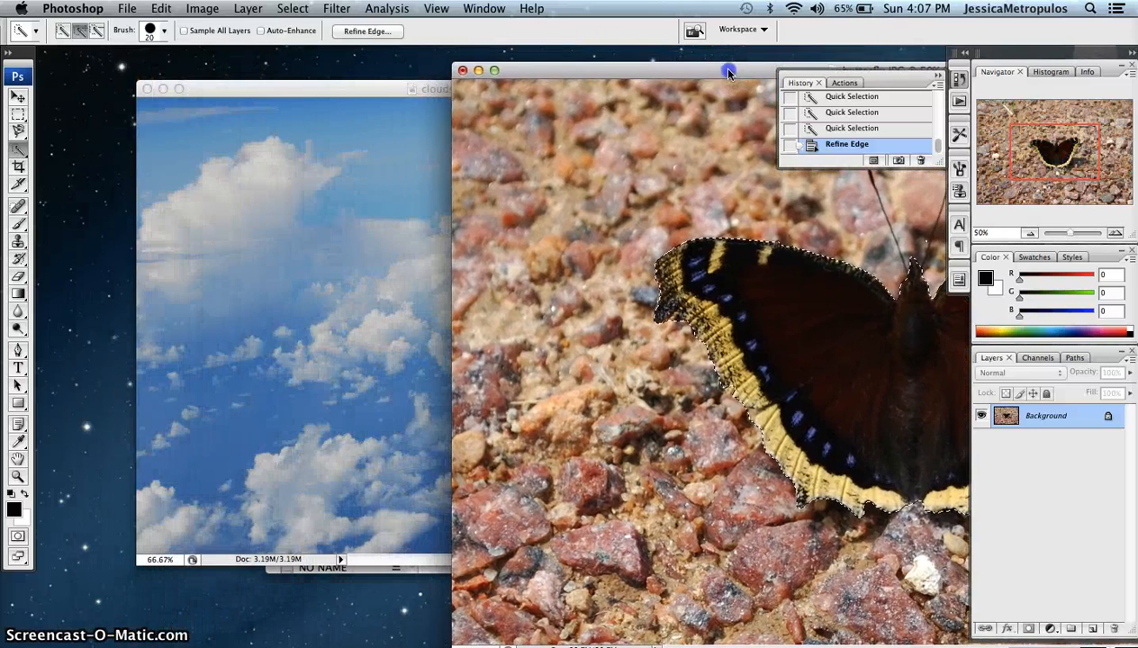
left_click(18, 96)
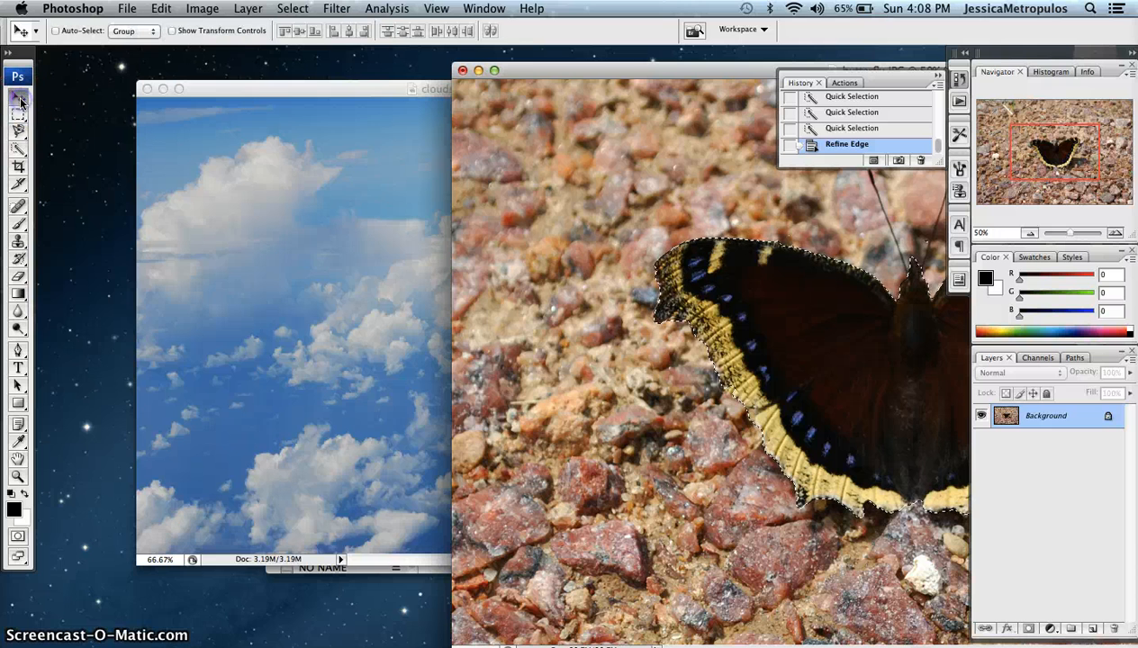
left_click_drag(802, 324, 406, 289)
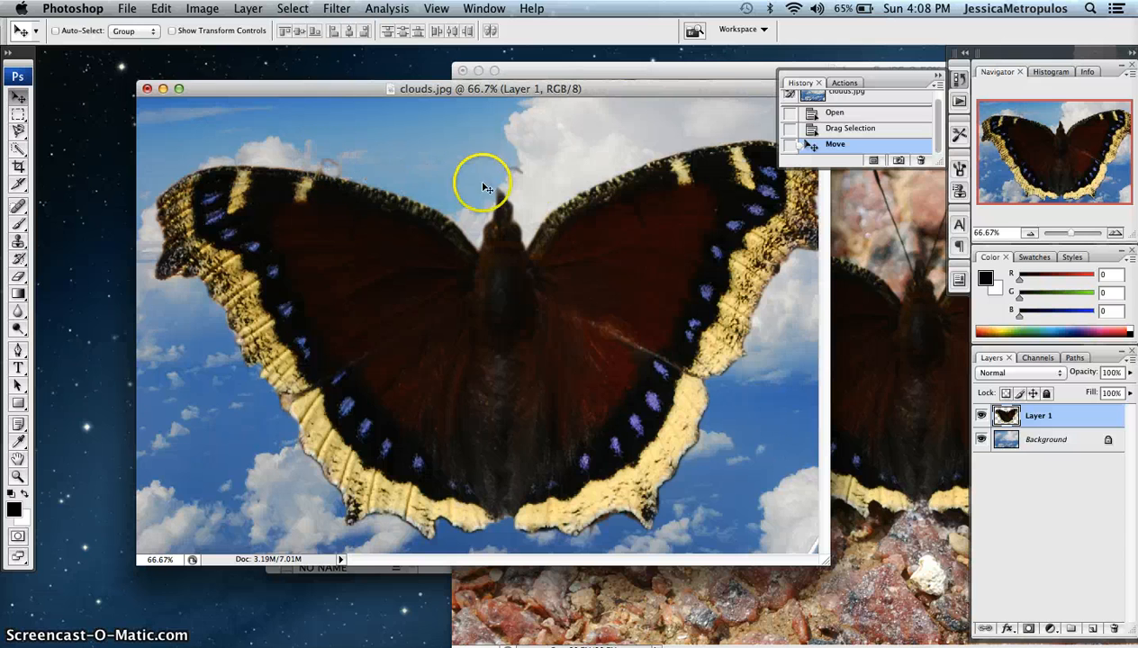
Step: Reposition the butterfly across the sky and scale it proportionally to about 56.2% around its centre with Free Transform
mouse_move(618, 371)
left_mouse_down()
mouse_move(600, 376)
mouse_move(631, 373)
mouse_move(602, 376)
mouse_move(621, 374)
left_mouse_up()
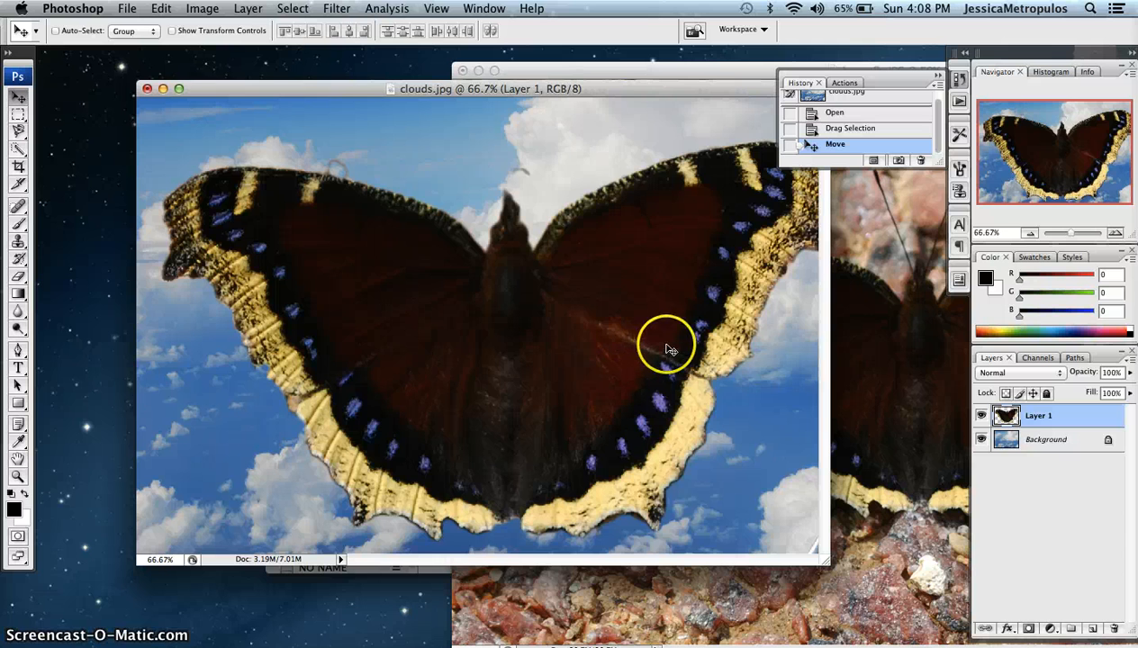
left_click_drag(565, 362, 596, 329)
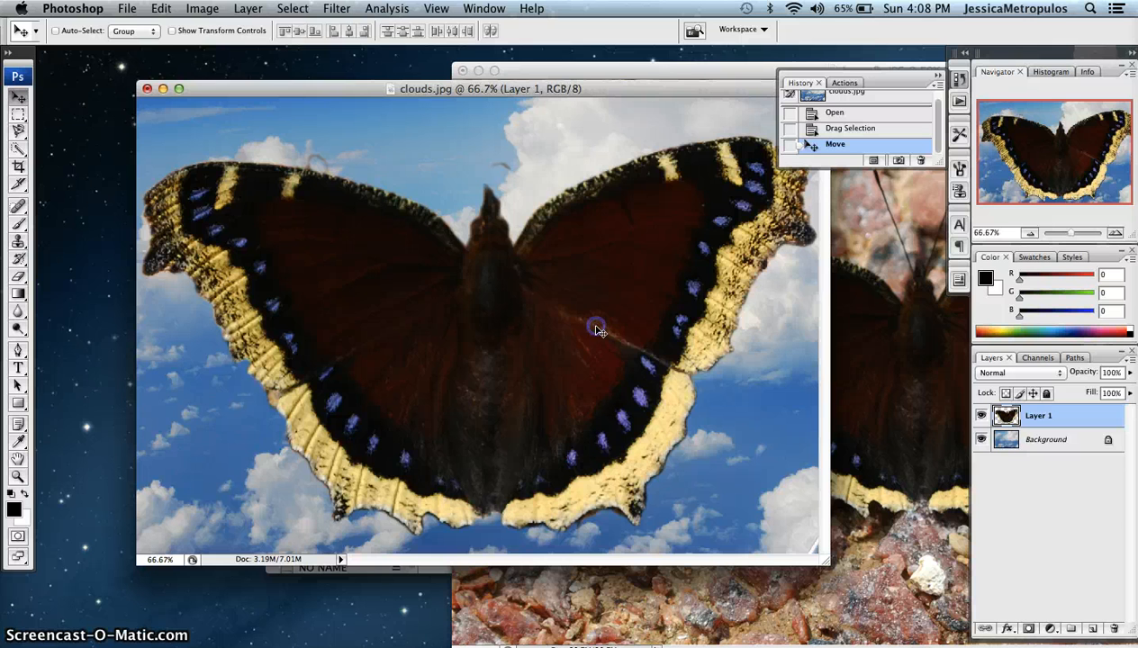
left_click_drag(617, 346, 612, 348)
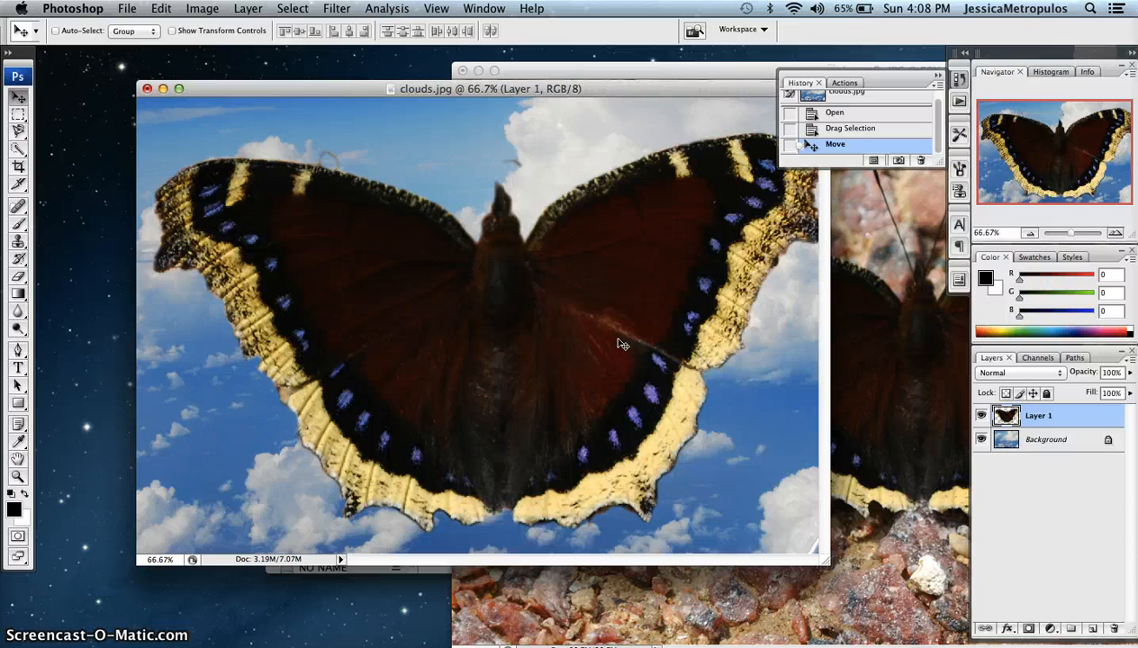
key("super+t")
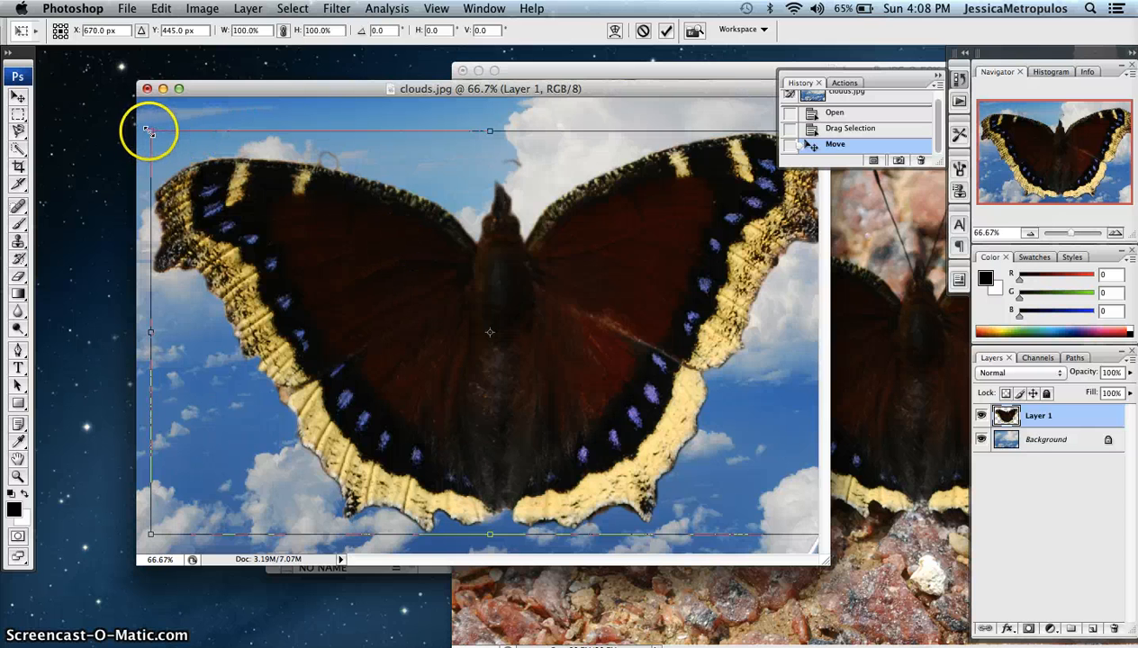
left_click_drag(149, 131, 295, 221)
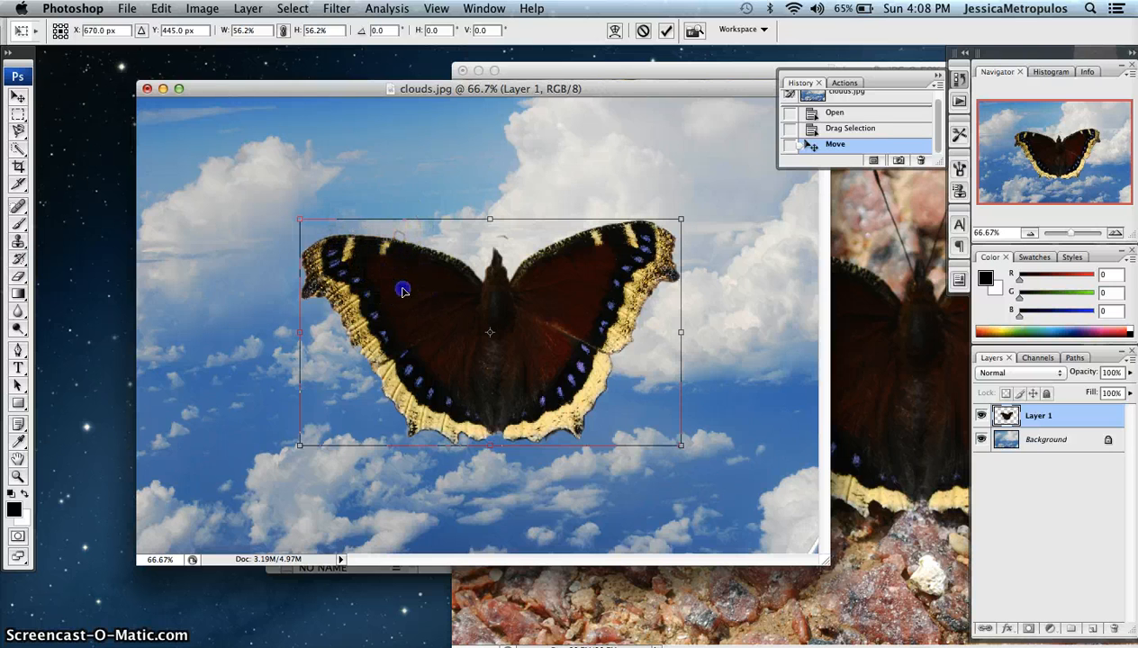
double_click(403, 291)
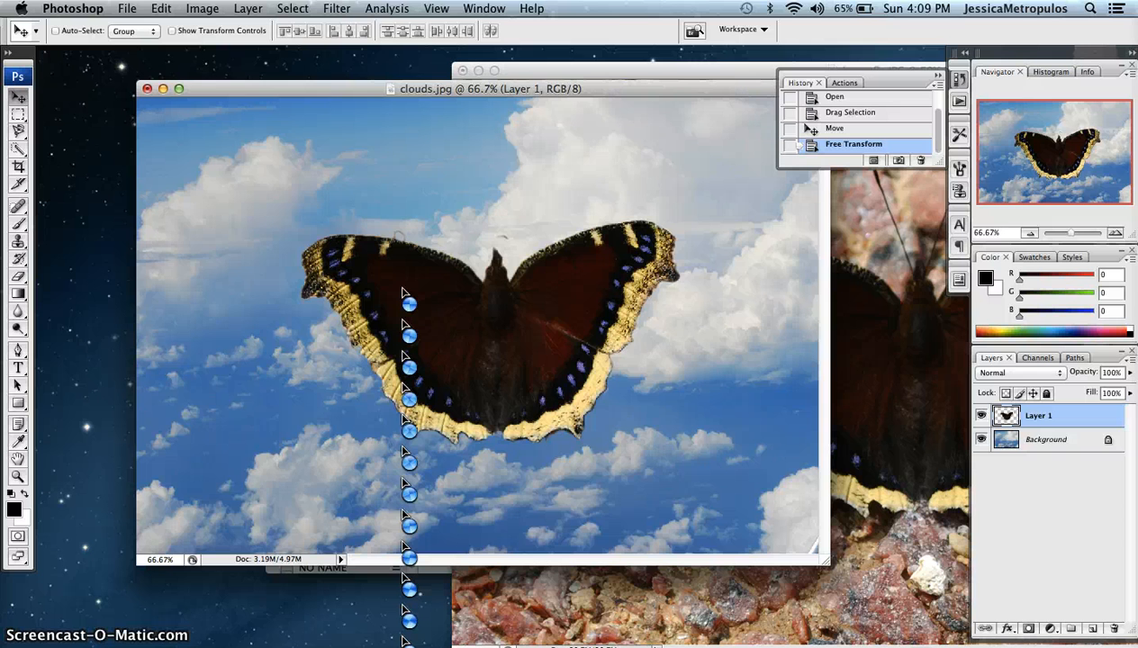
Step: Rotate the butterfly about 16.4° clockwise with Free Transform and move it into the lower-left part of the cloud image
key("super+t")
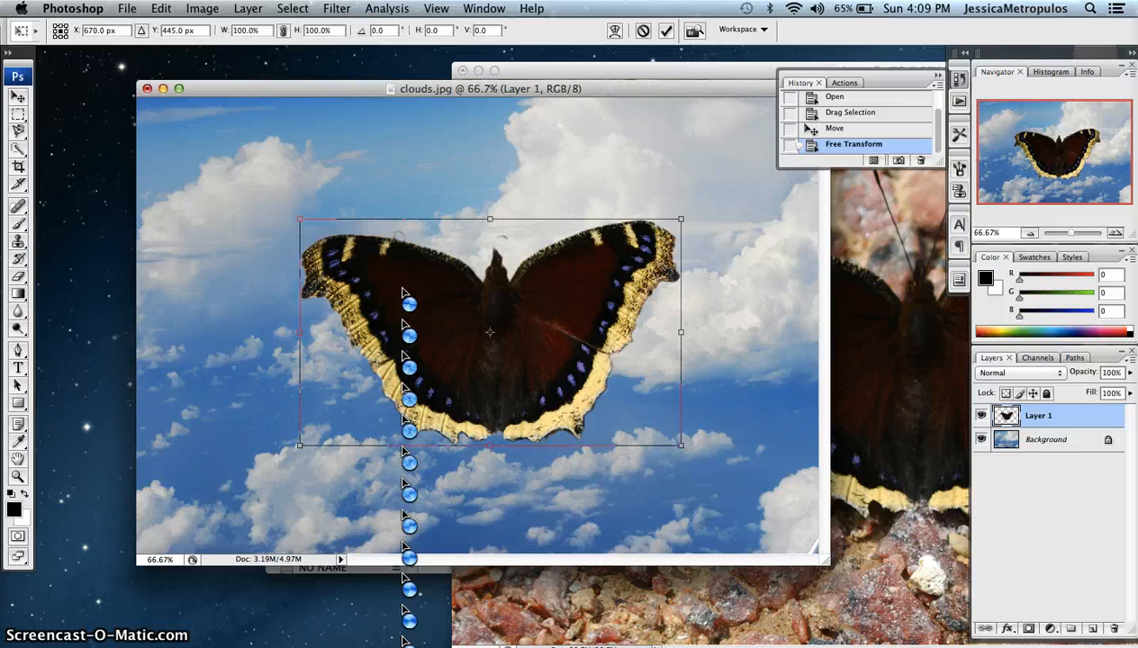
left_click_drag(277, 203, 339, 169)
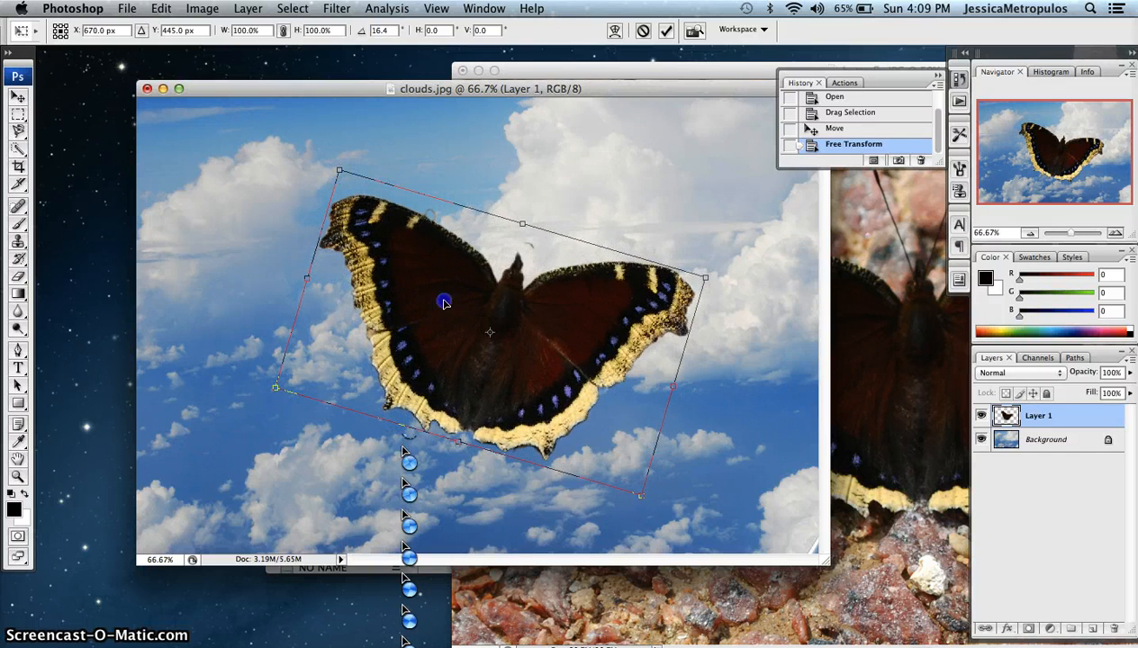
left_click_drag(444, 302, 335, 366)
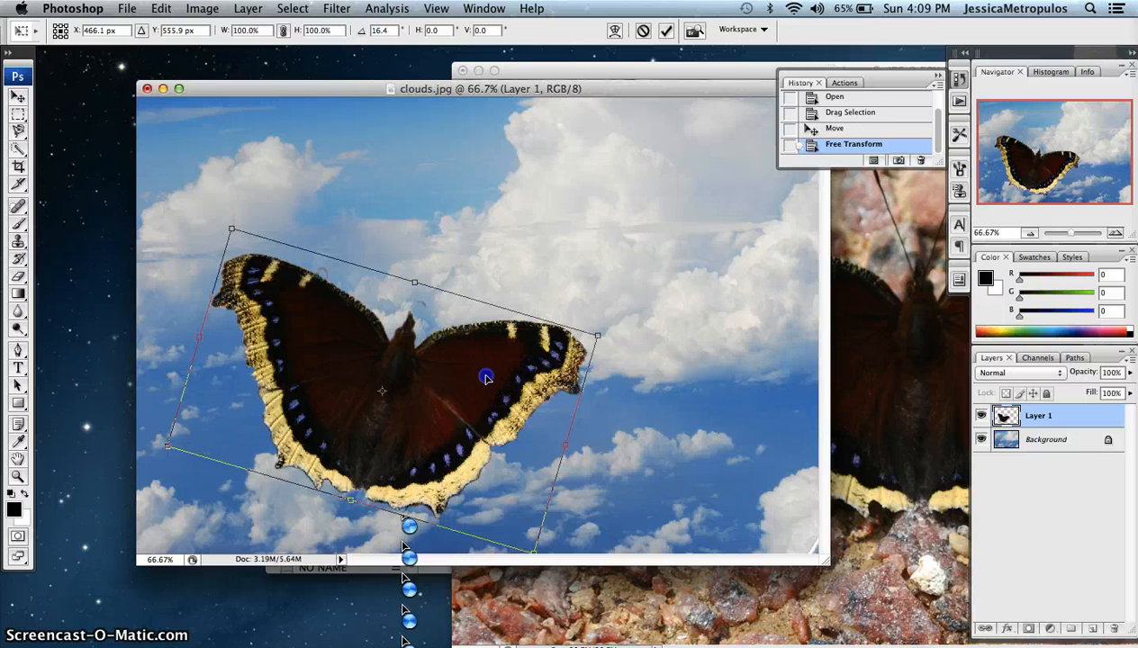
double_click(486, 378)
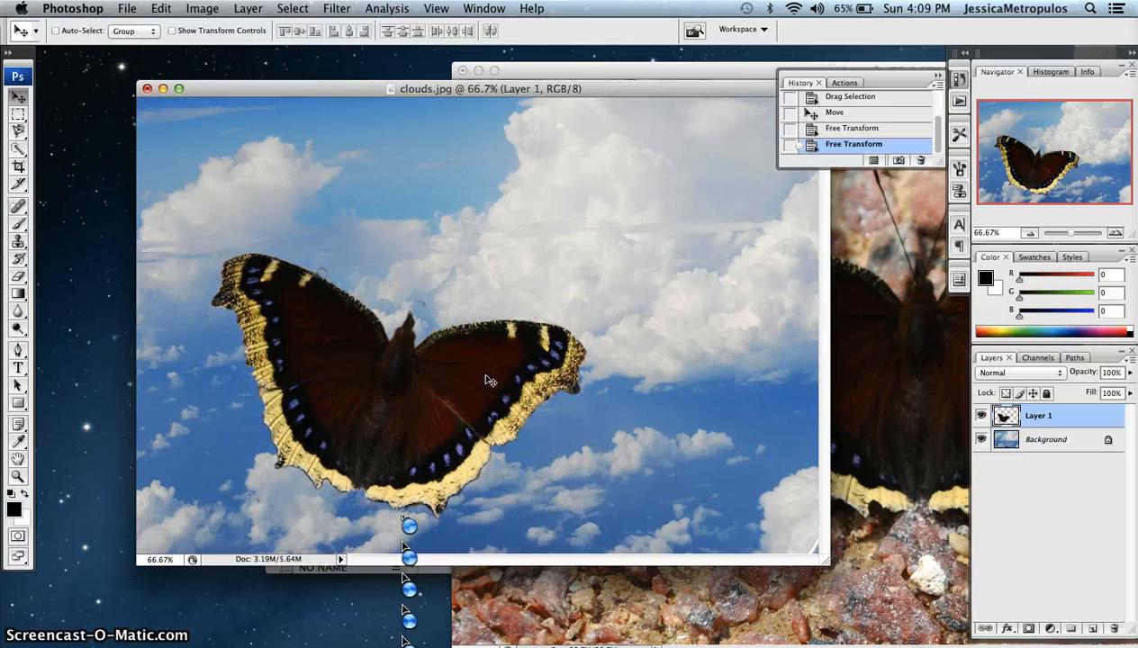
left_click_drag(484, 379, 468, 366)
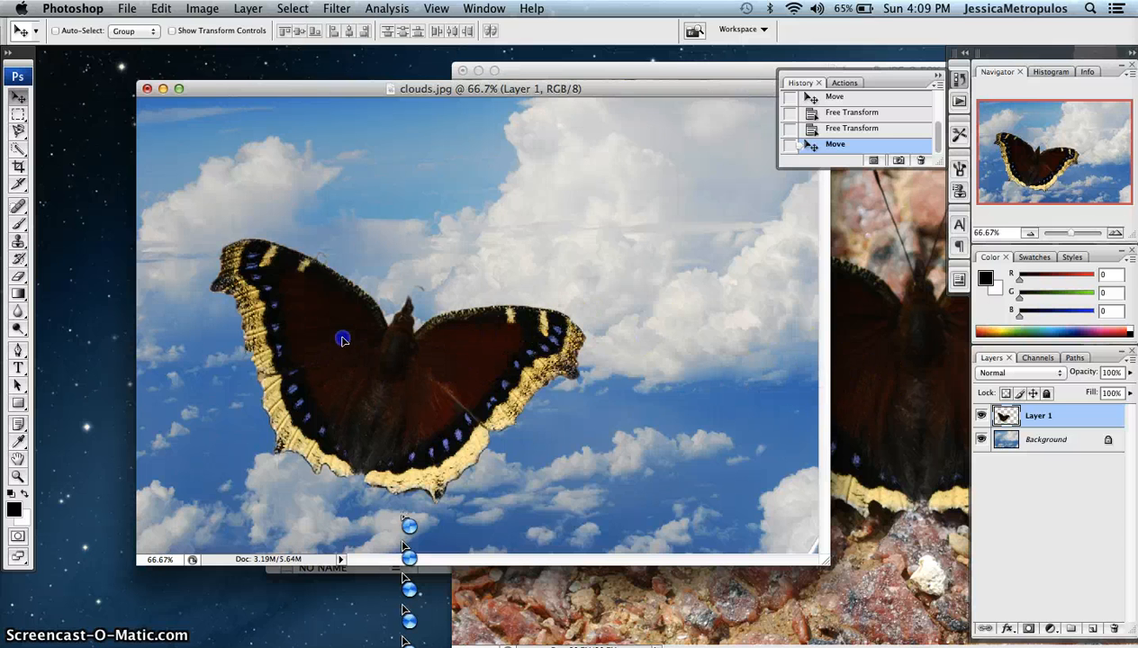
left_click_drag(342, 339, 320, 348)
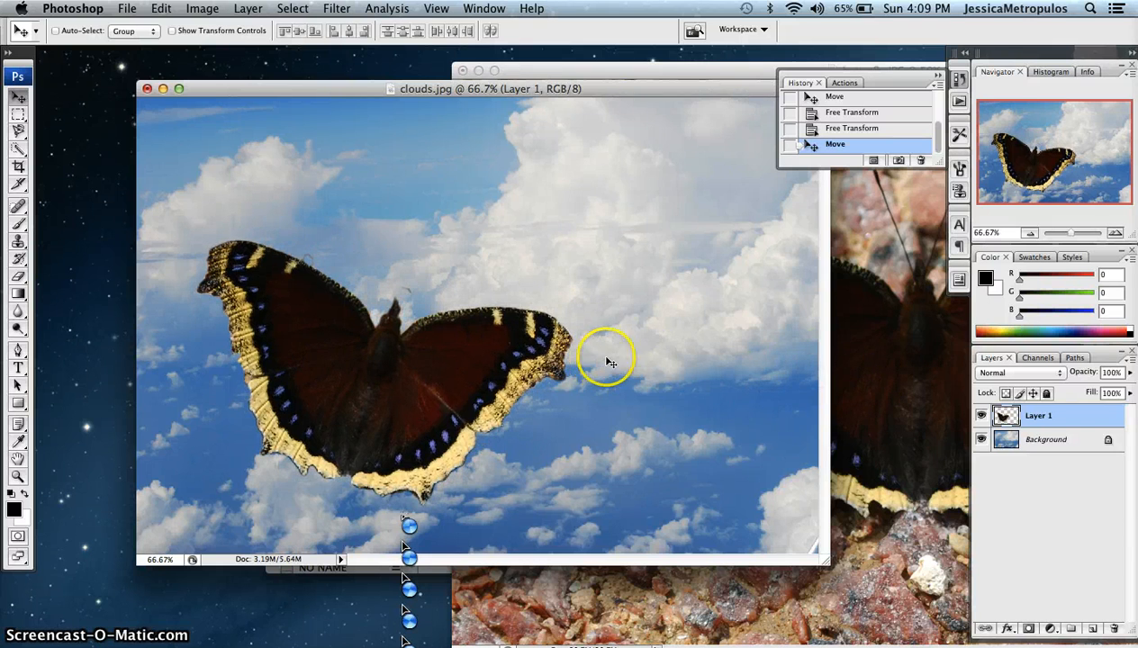